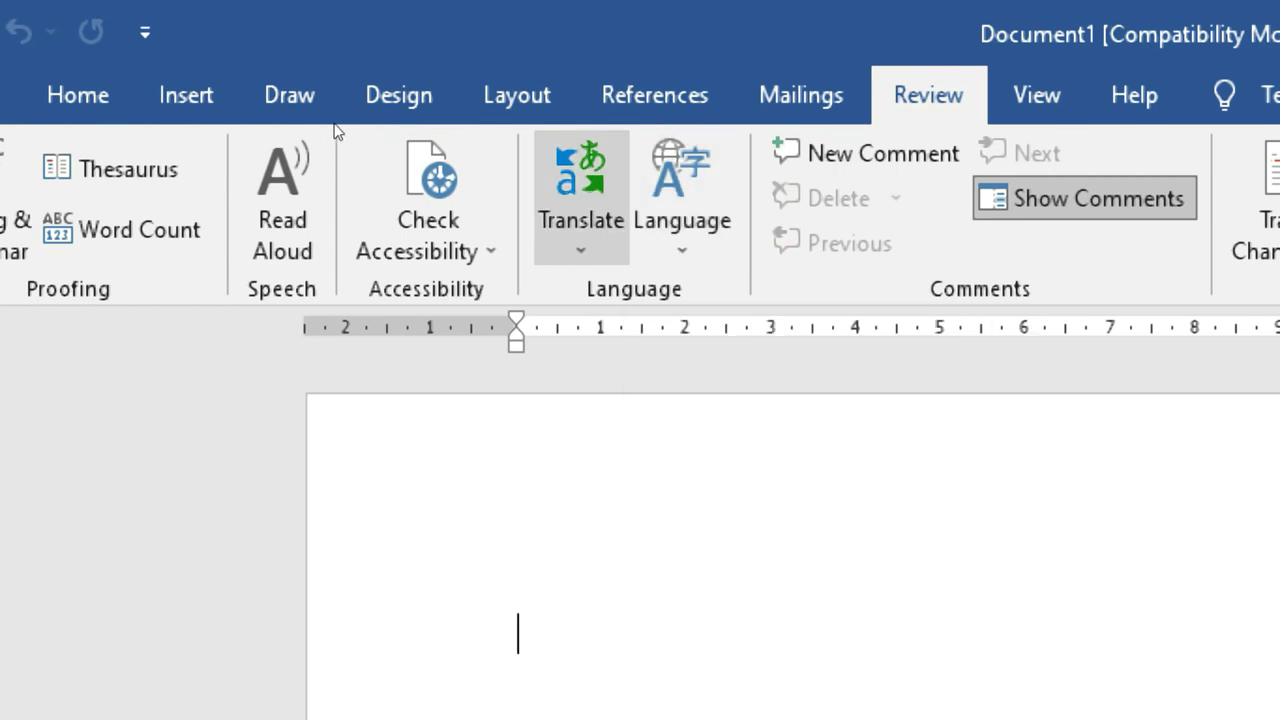
Enter =rand() on the blank page to generate sample English paragraphs
click(334, 123)
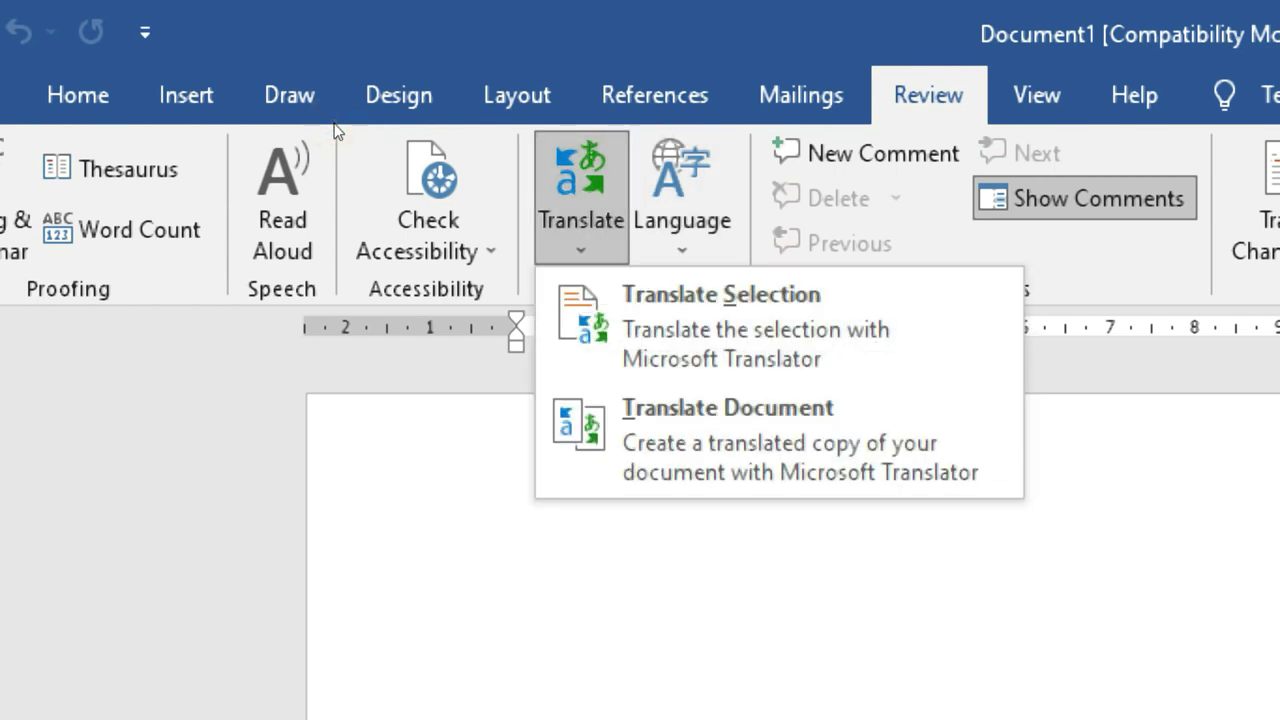
key(Down)
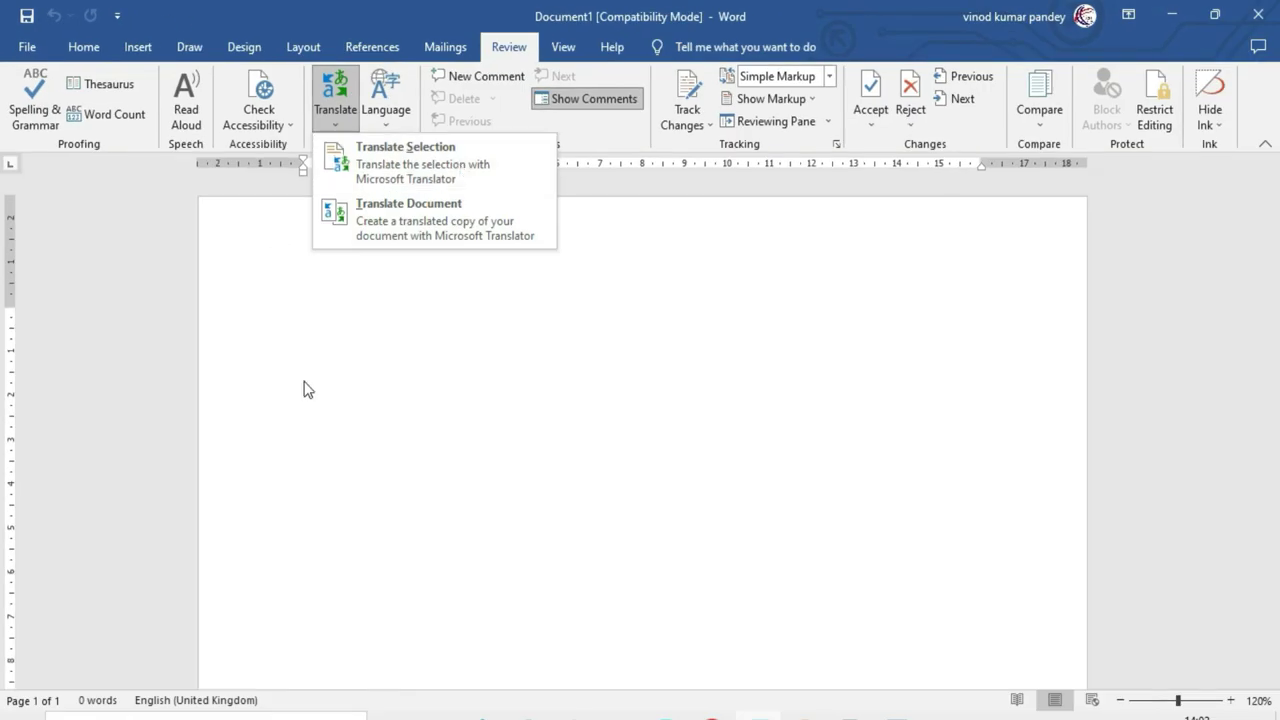
click(304, 380)
text(=rand()
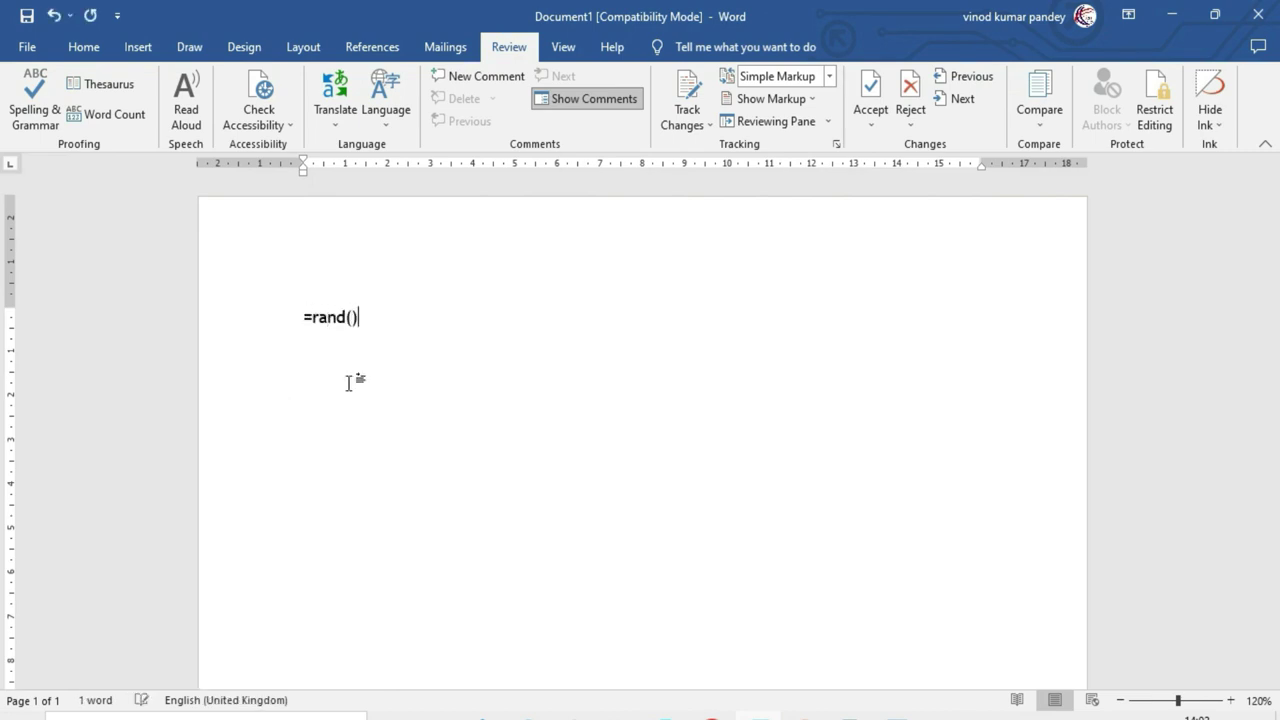
key(Return)
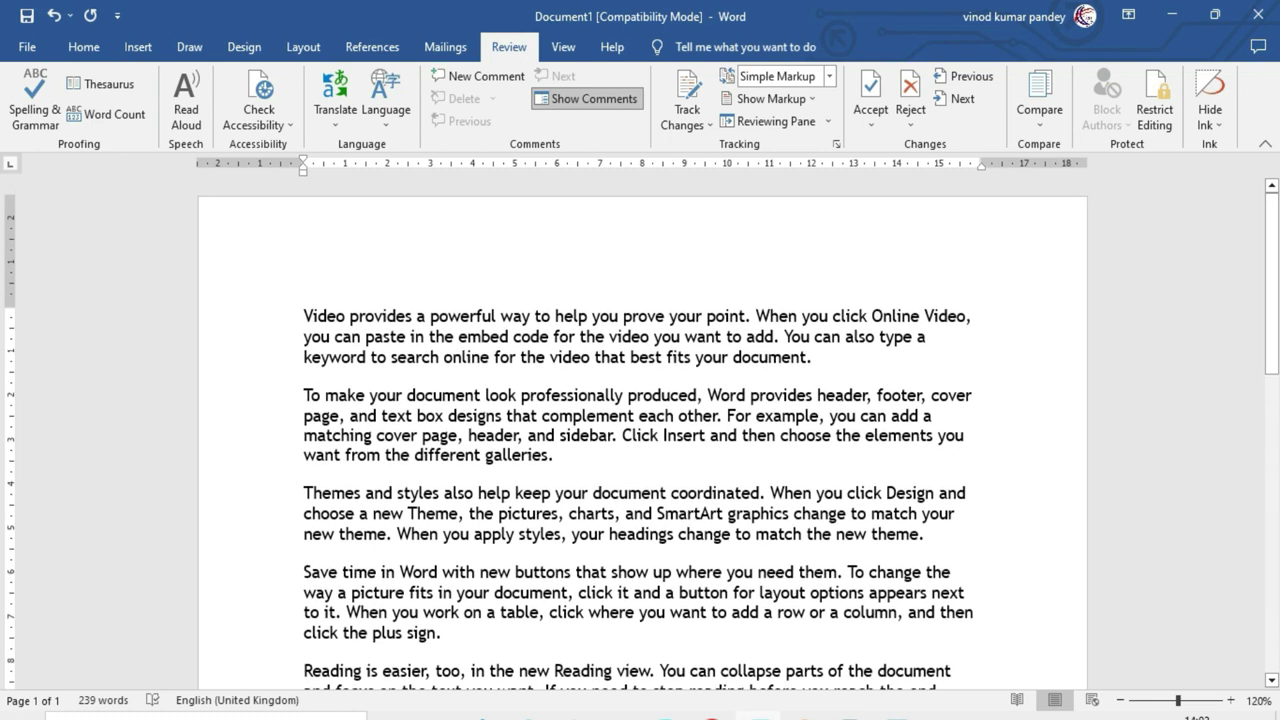
Select the first sample paragraph and bring up the Translate options
double_click(283, 337)
click(304, 415)
drag(282, 318, 283, 360)
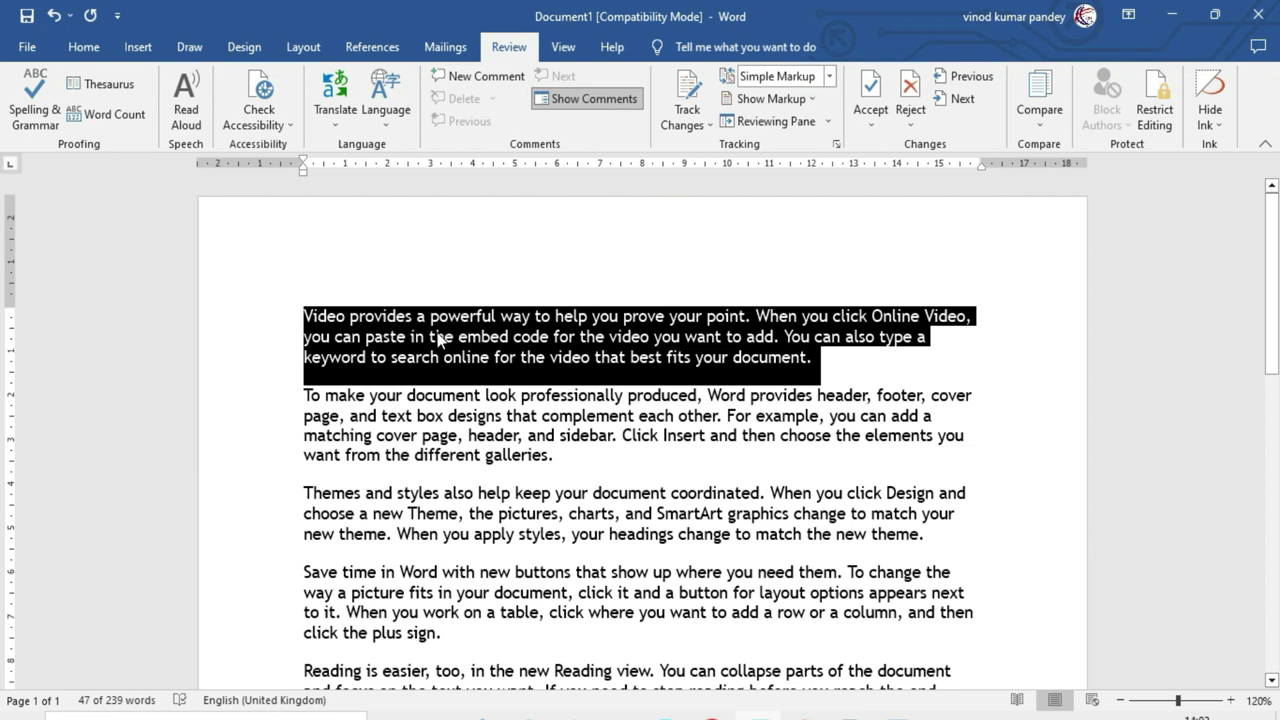
click(333, 127)
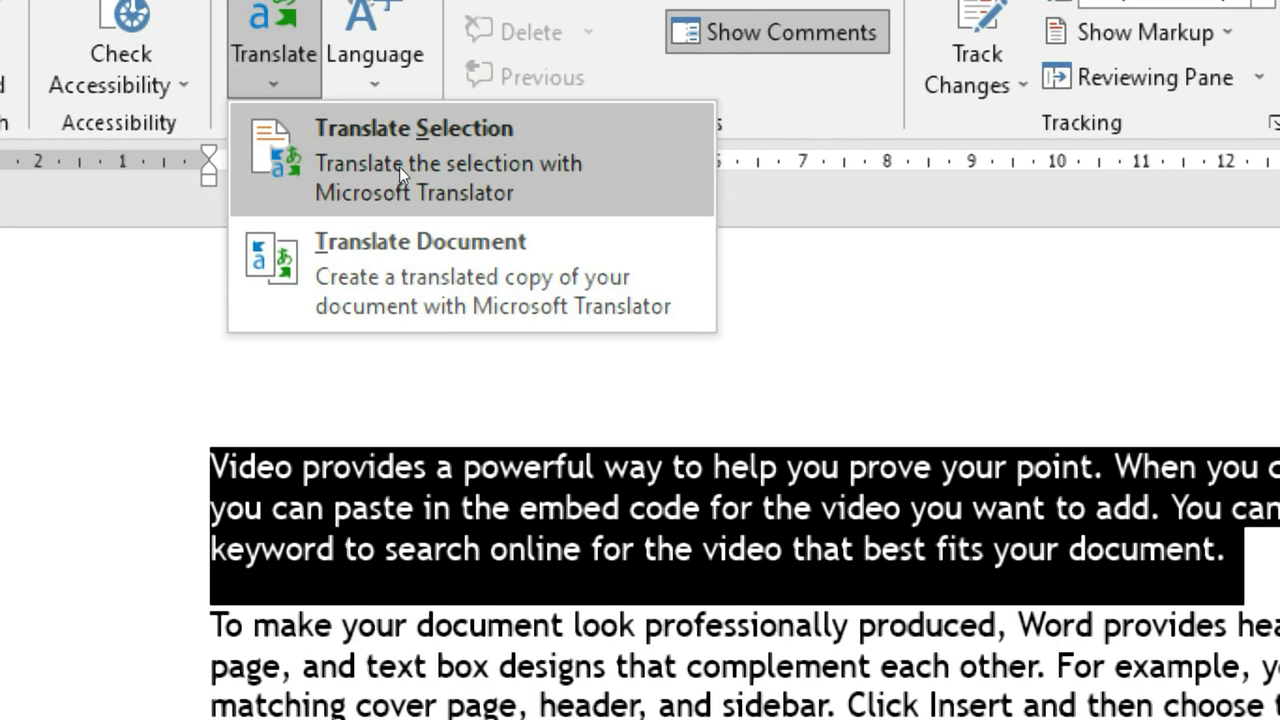
Translate the selected first paragraph into Hindi in the Translator pane
click(404, 165)
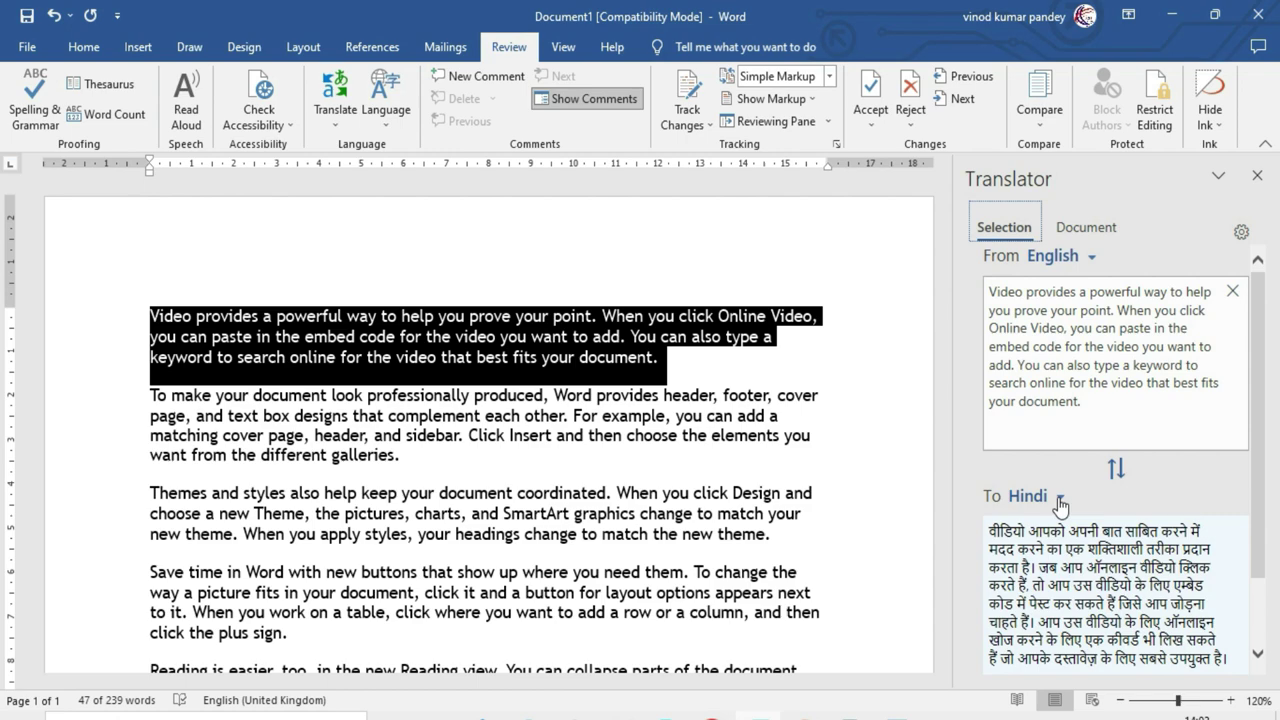
scroll(1258, 492, down, 1)
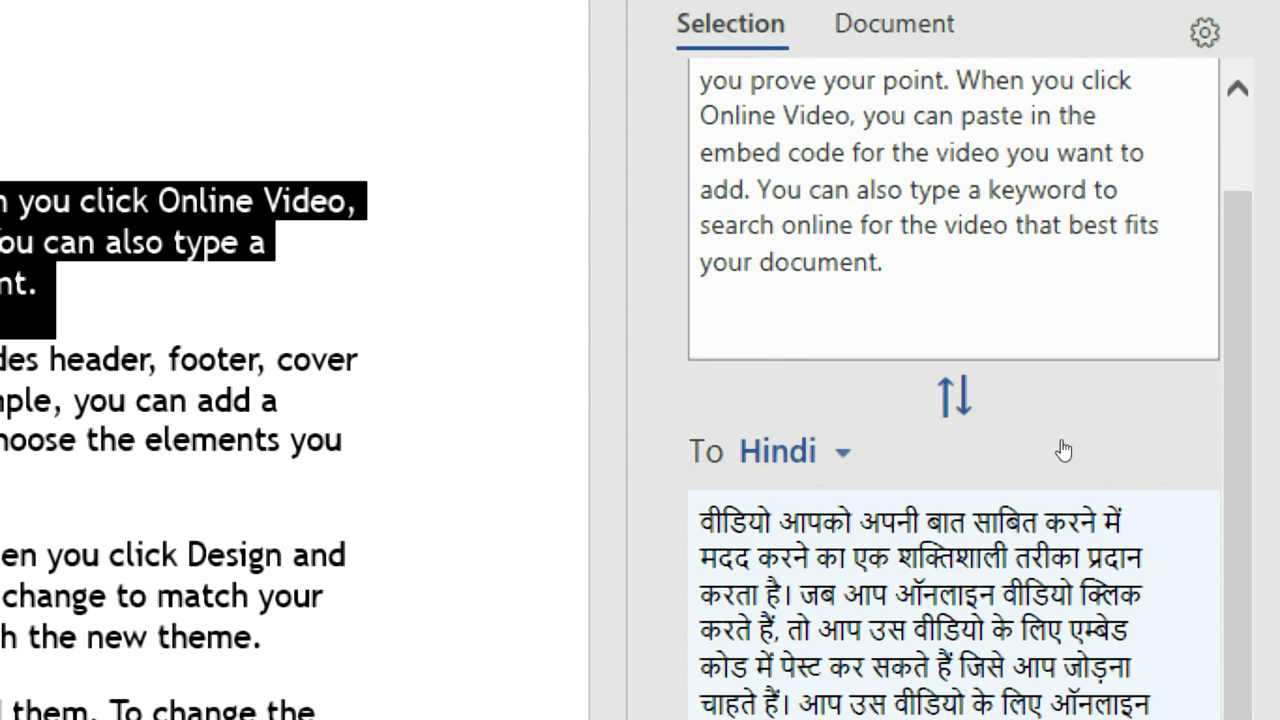
click(1063, 452)
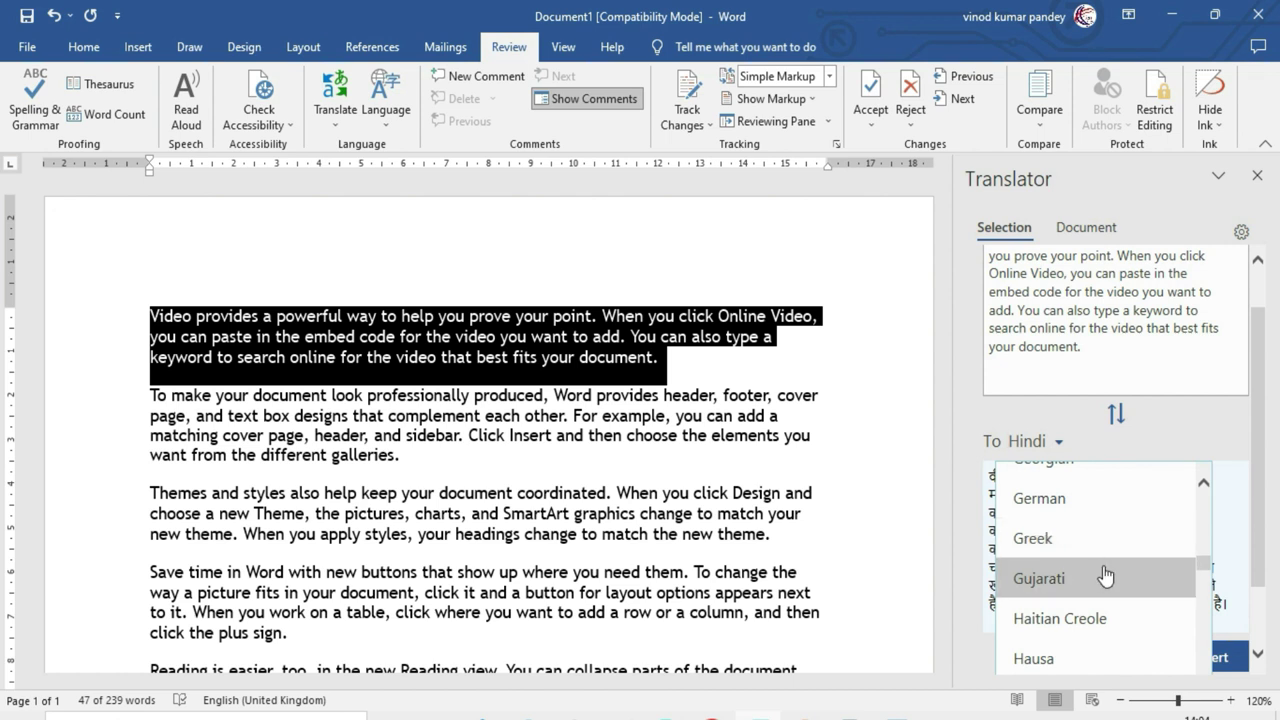
scroll(1105, 575, down, 1)
scroll(1103, 598, down, 2)
scroll(1100, 603, down, 1)
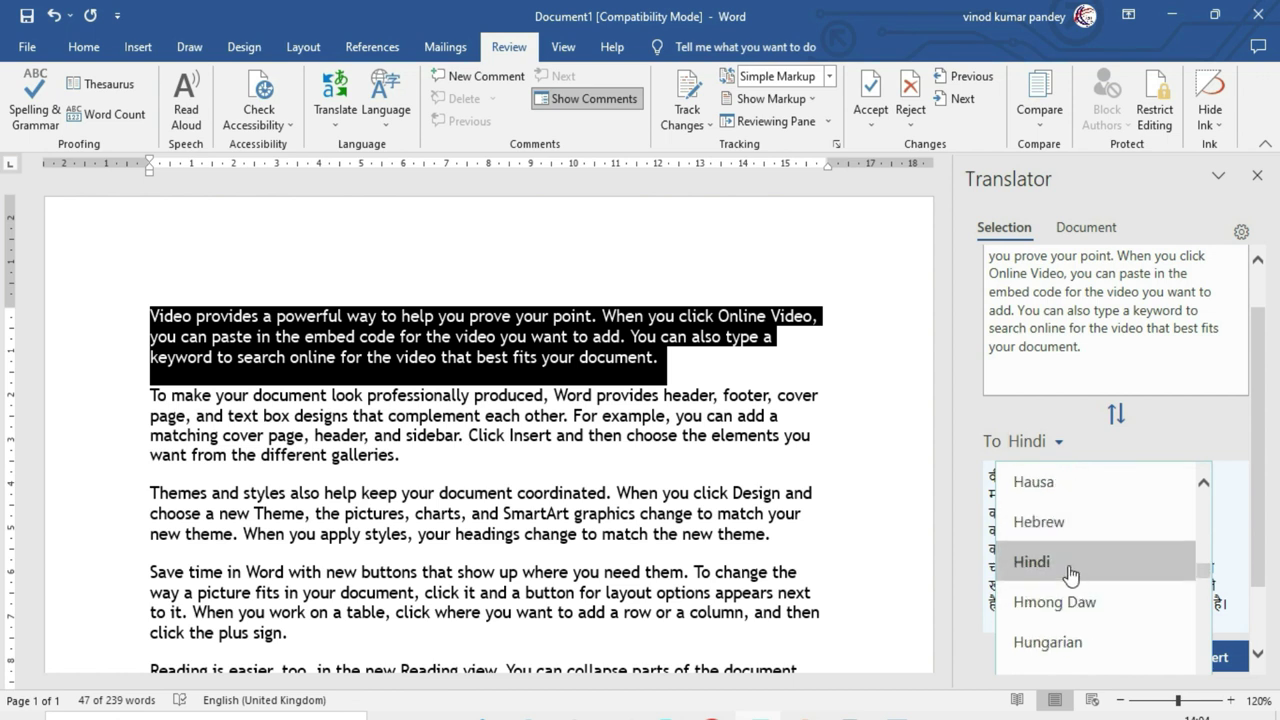
scroll(1078, 620, down, 1)
scroll(1078, 625, down, 3)
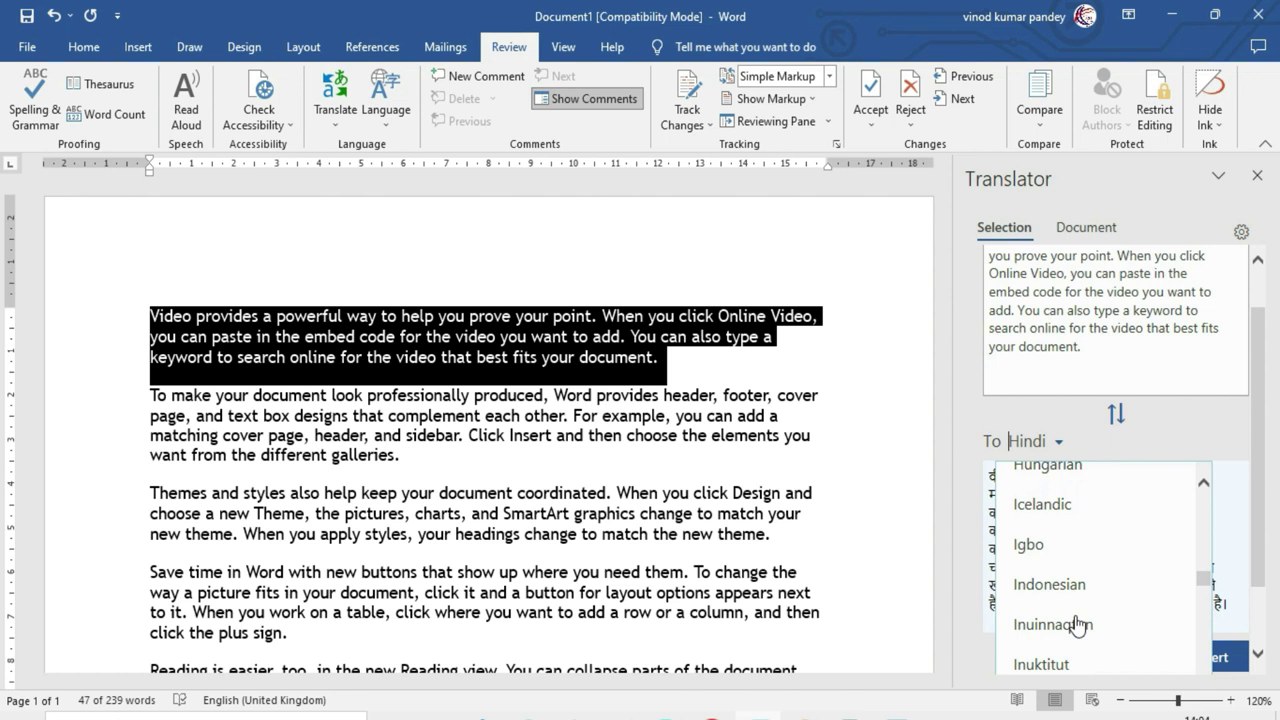
scroll(1078, 625, down, 4)
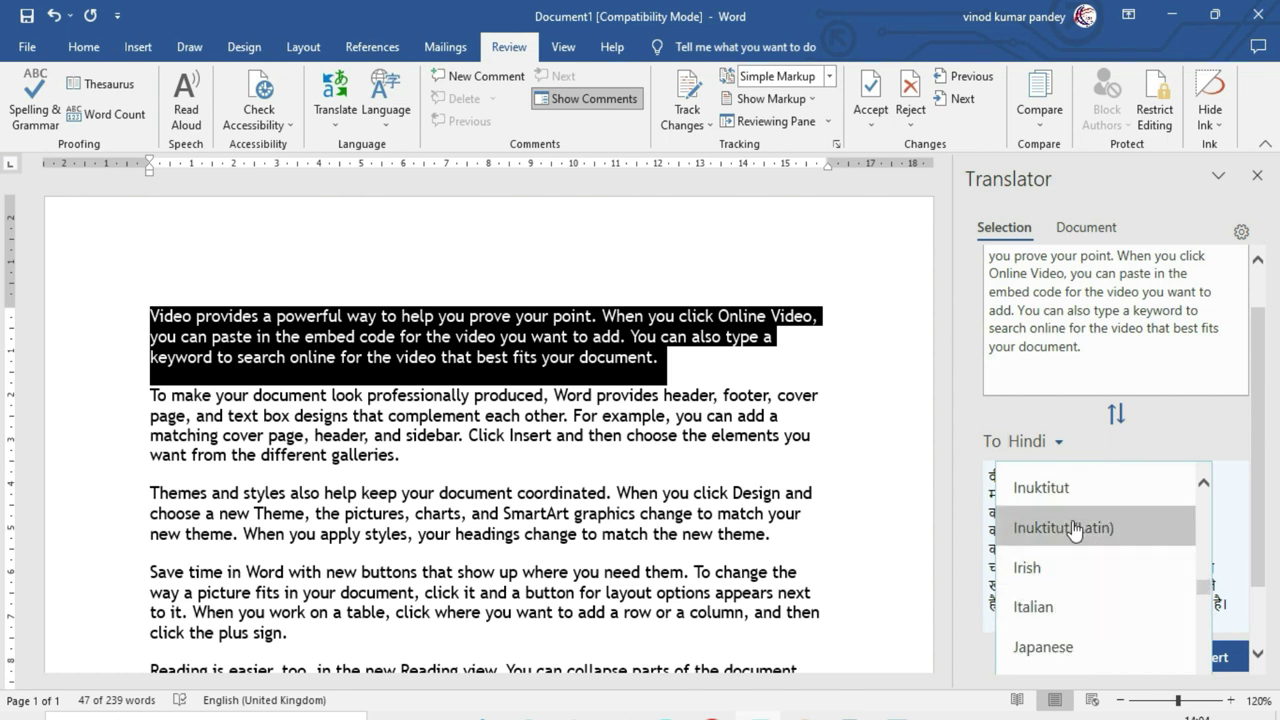
click(1071, 609)
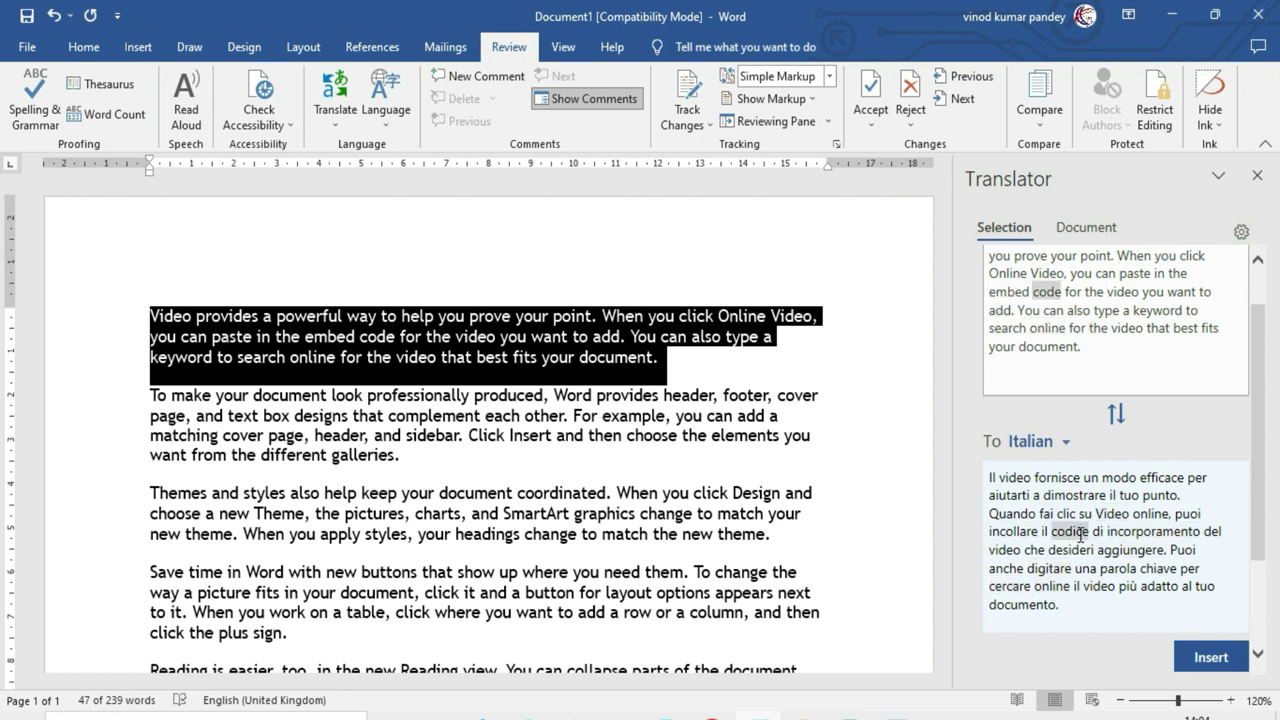
click(1064, 441)
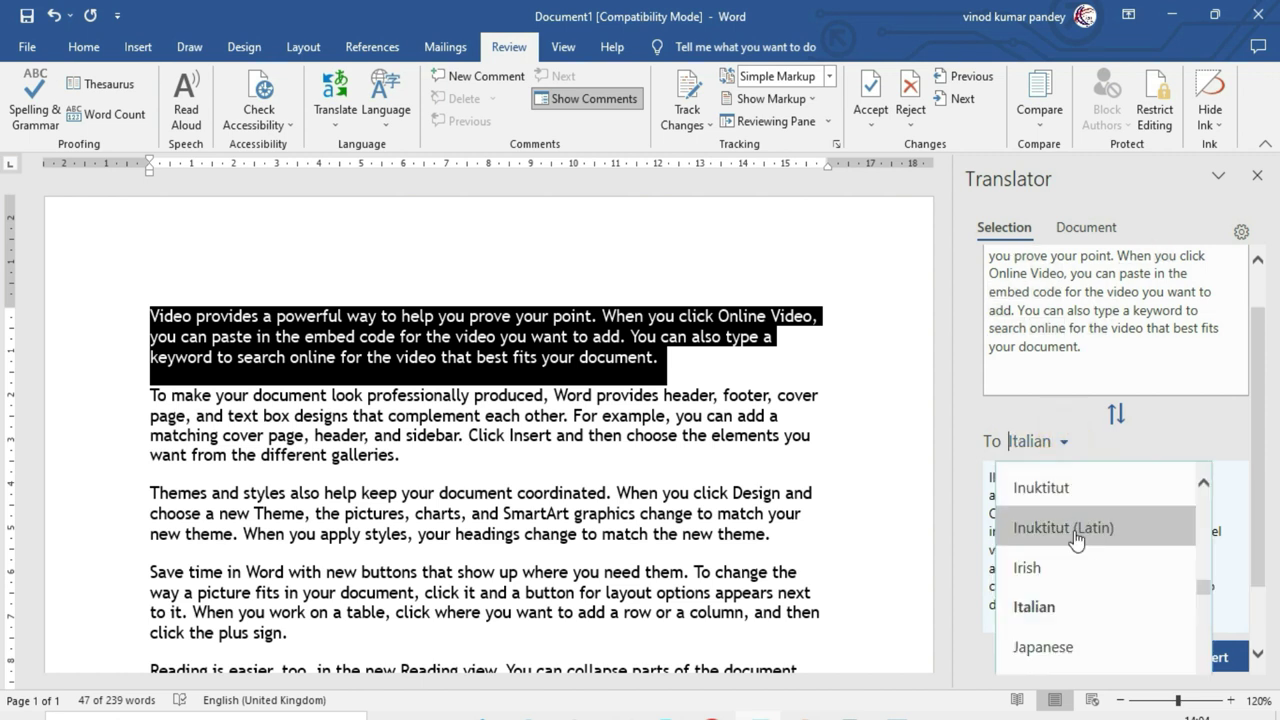
scroll(1077, 556, up, 2)
scroll(1077, 556, up, 1)
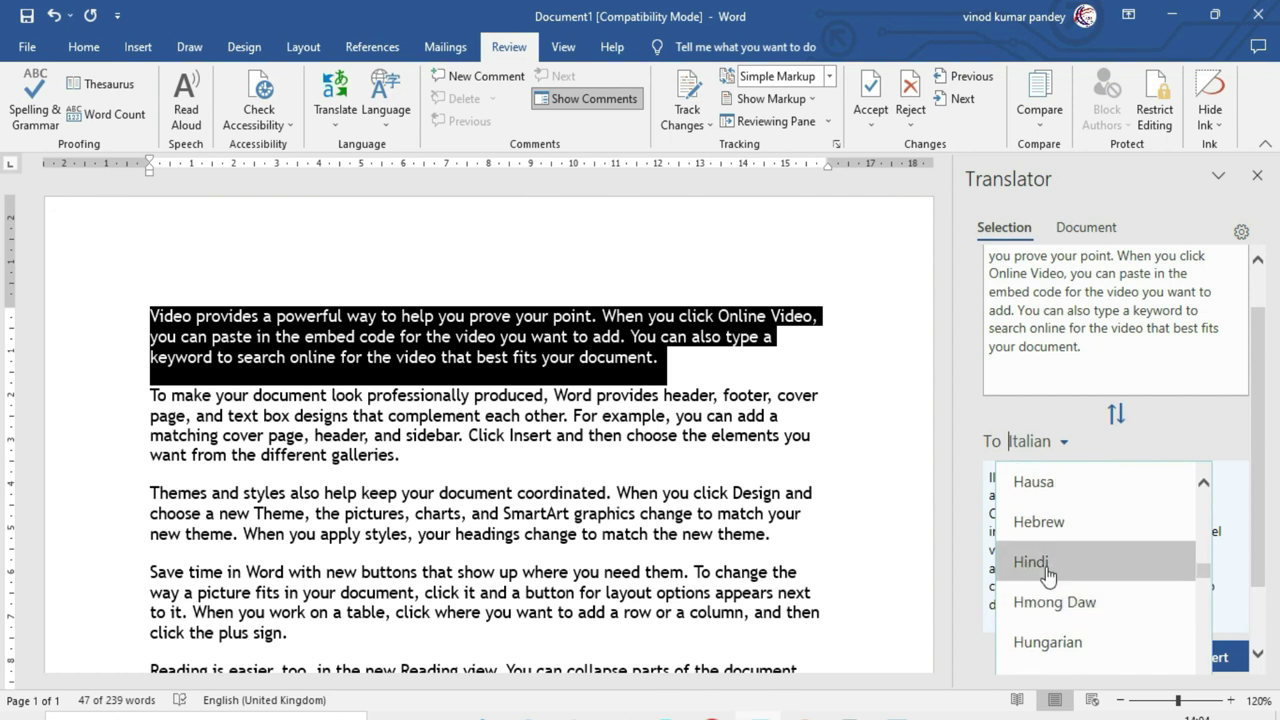
click(1048, 560)
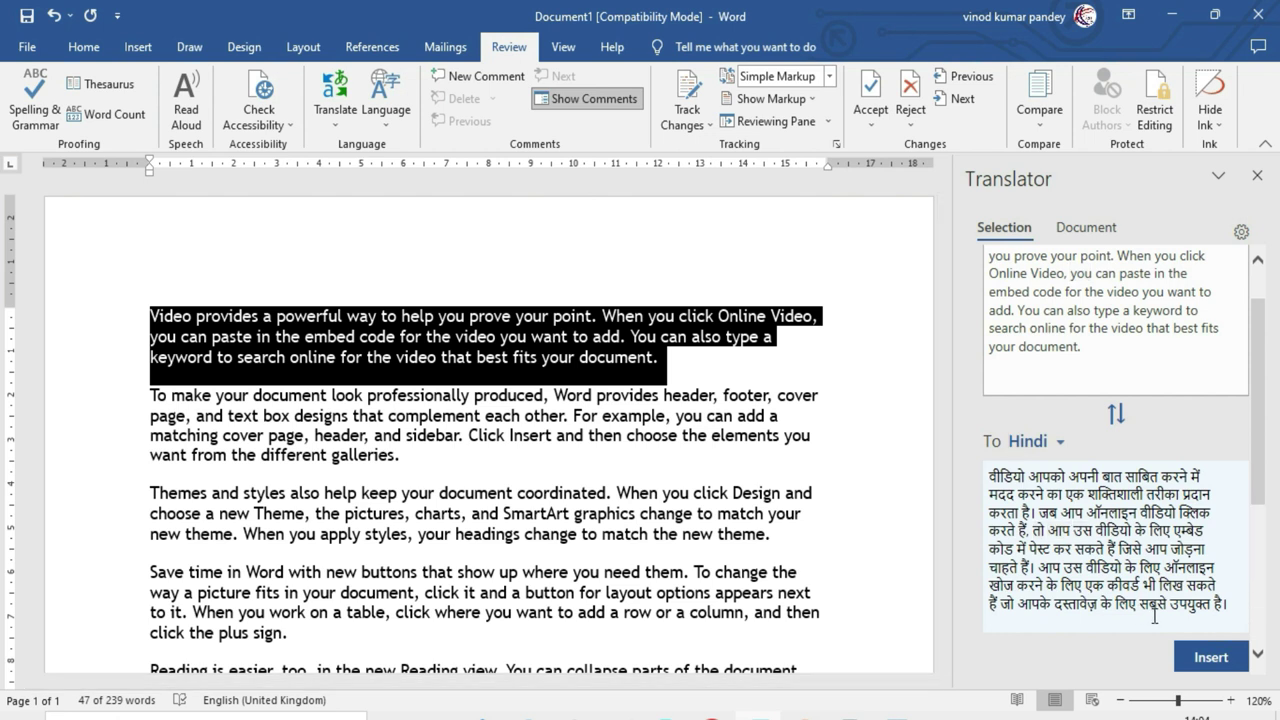
click(1216, 662)
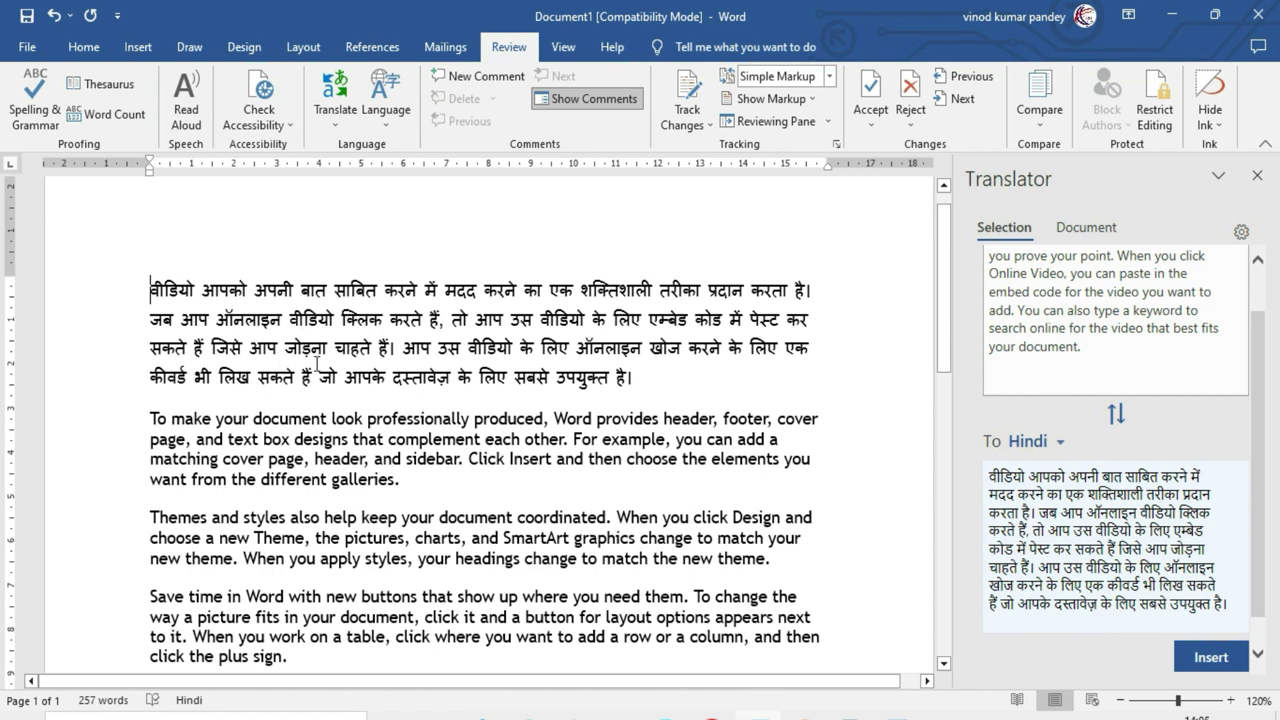
key(ctrl+z)
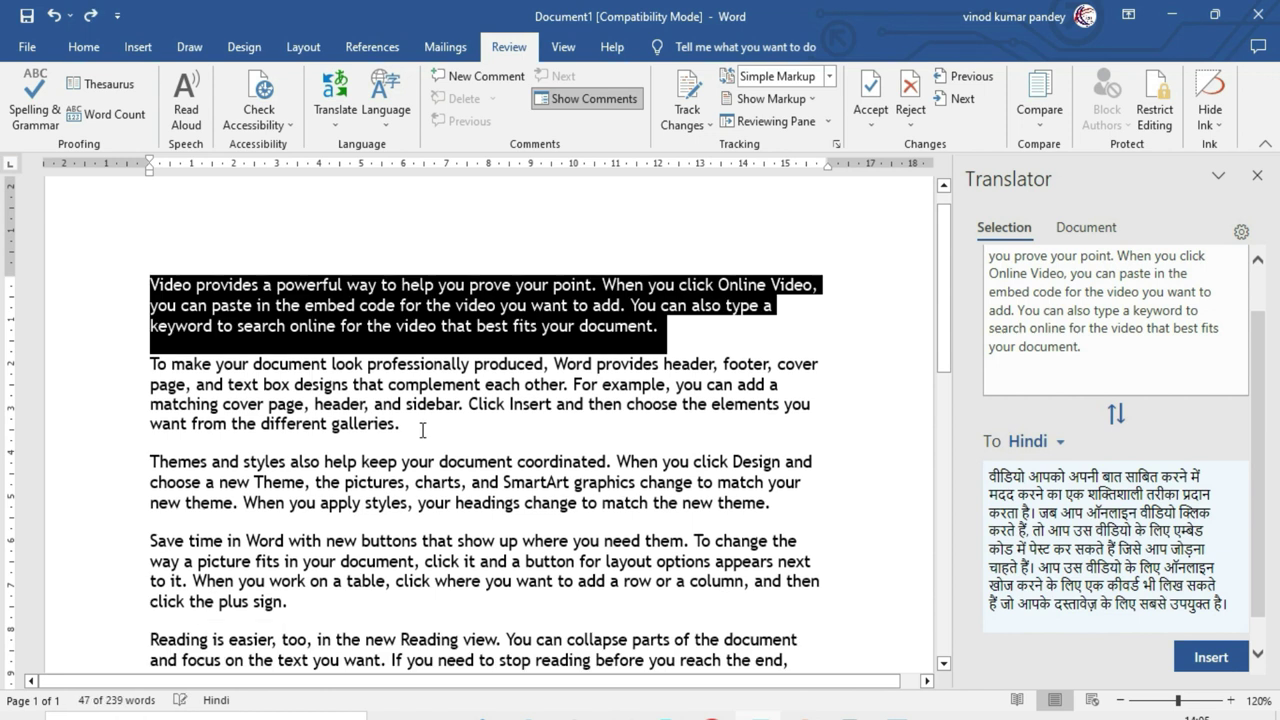
click(422, 430)
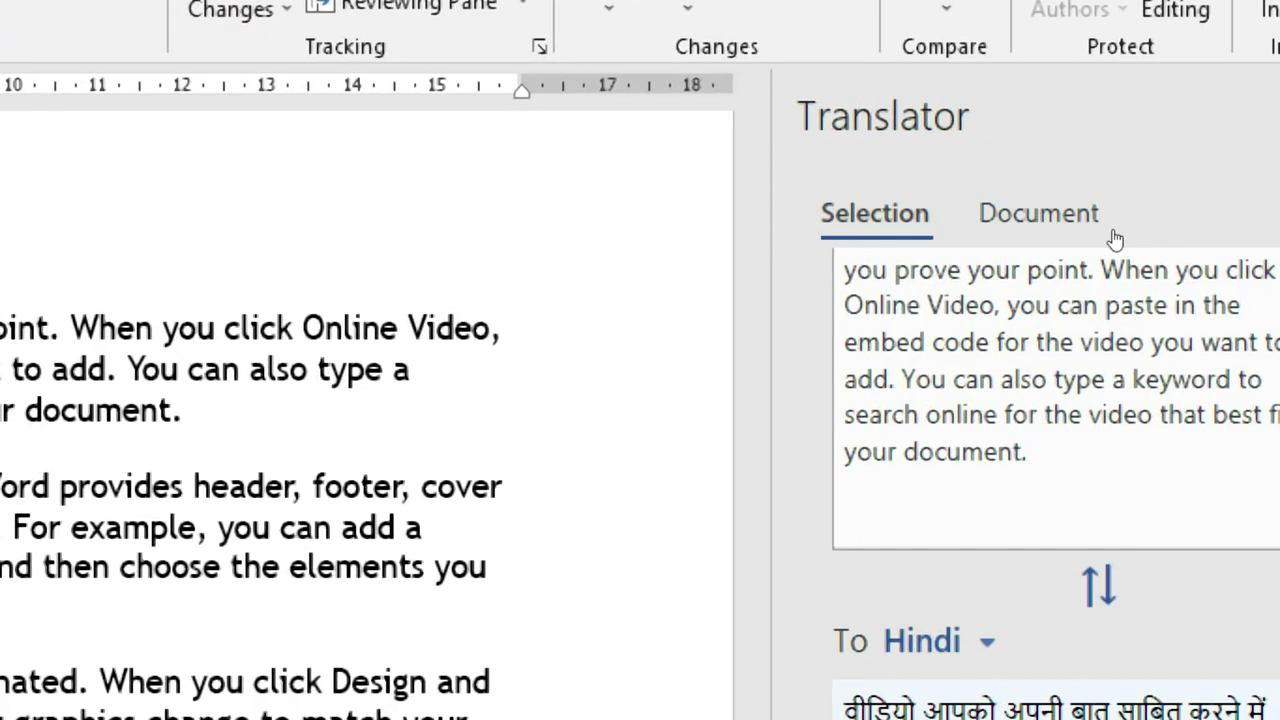
Switch the Translator to whole-document mode with Hindi as the target language
click(1097, 225)
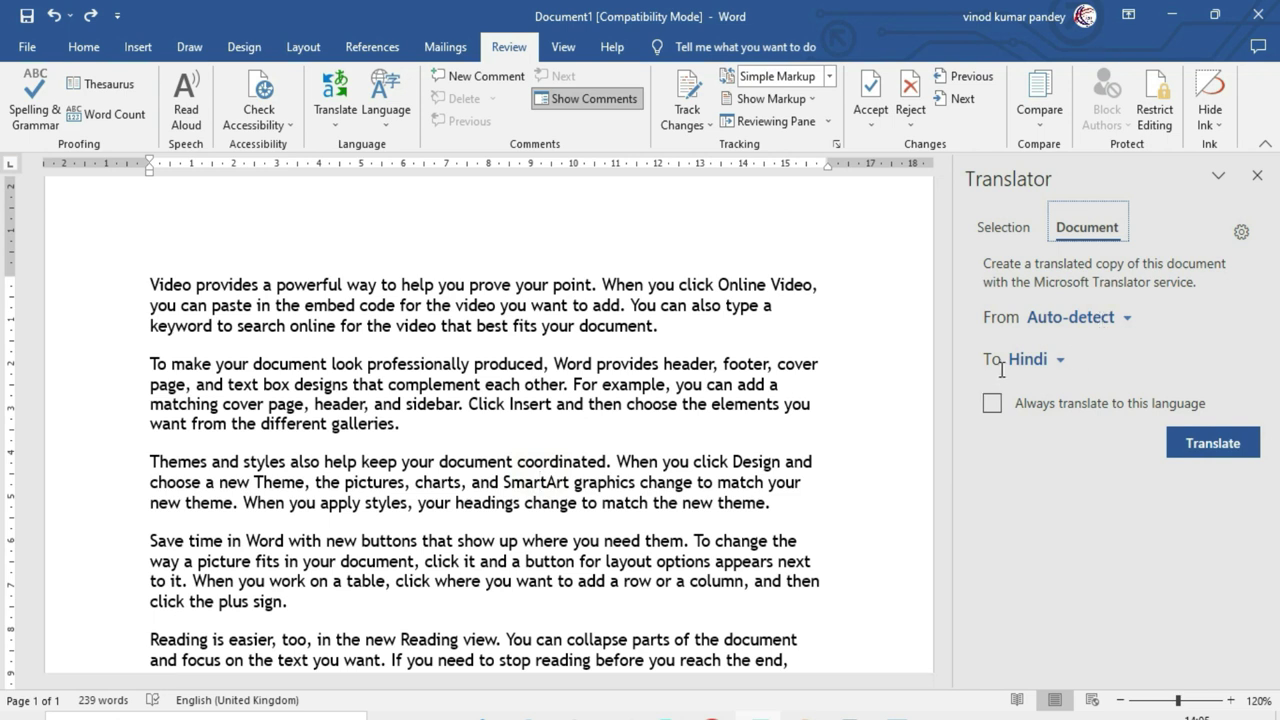
click(1038, 360)
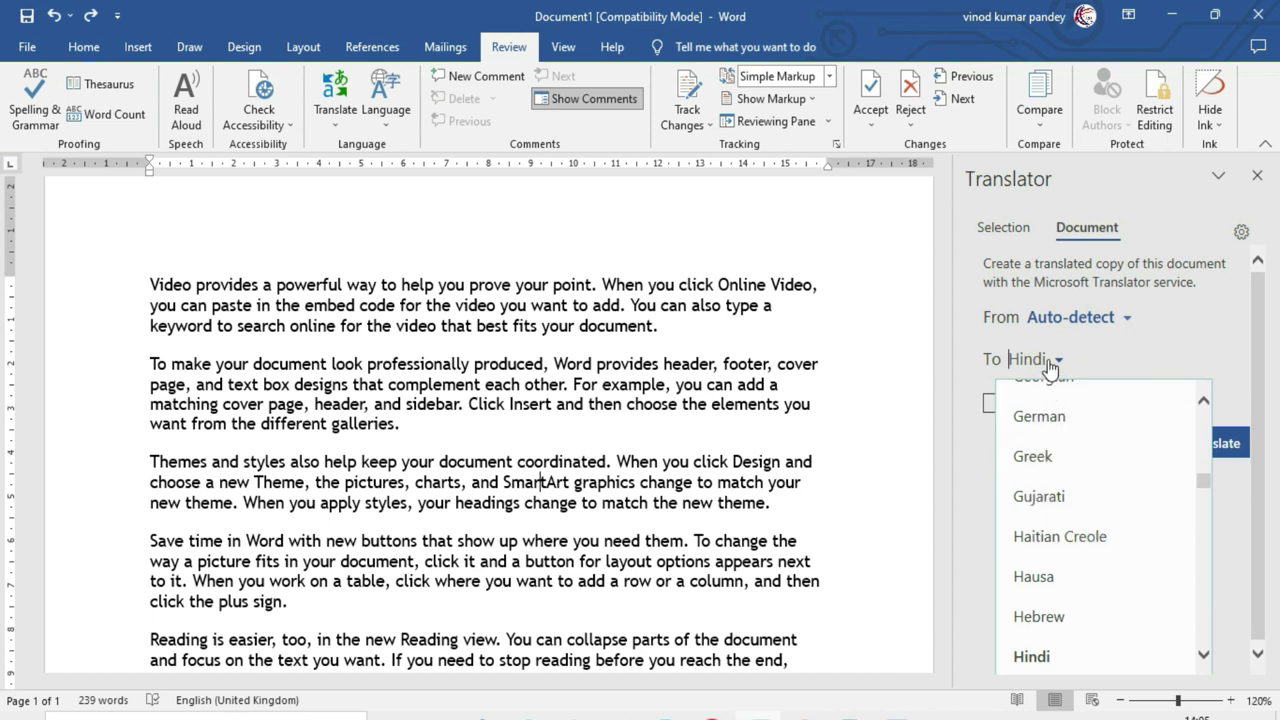
click(1048, 368)
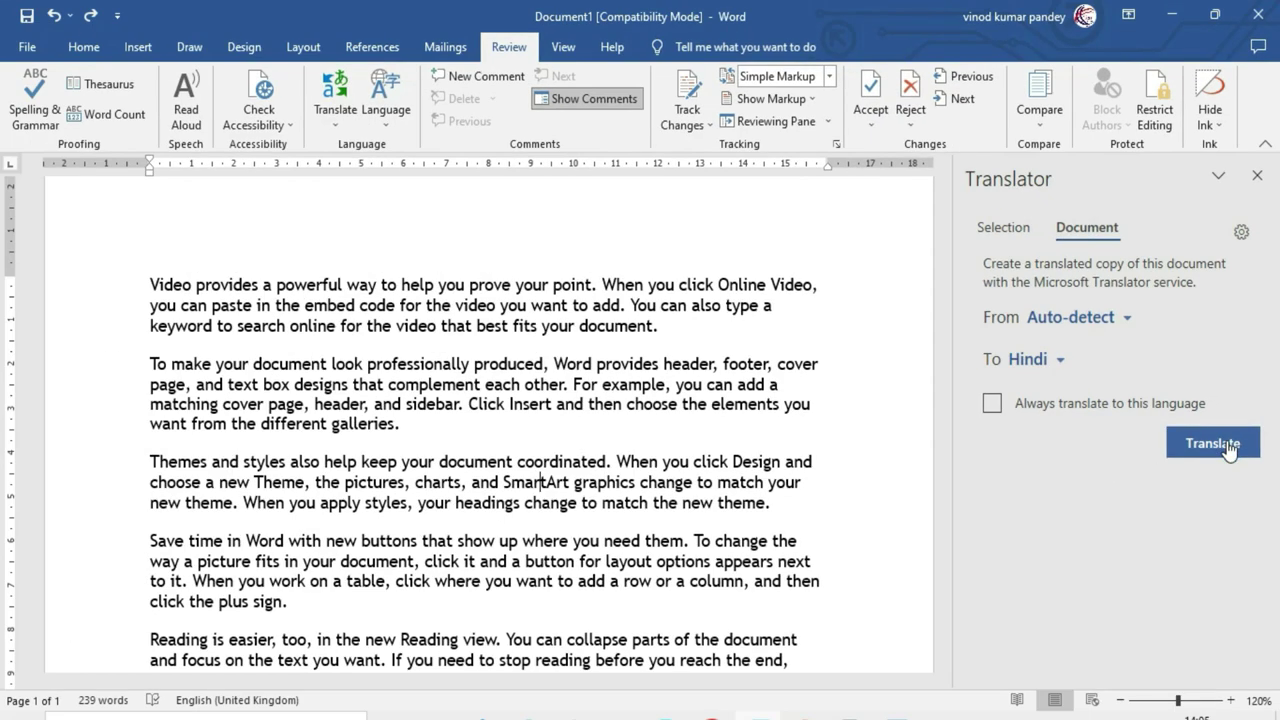
Create a Hindi-translated copy of the whole document, look it over, and show the Review tab
click(1228, 451)
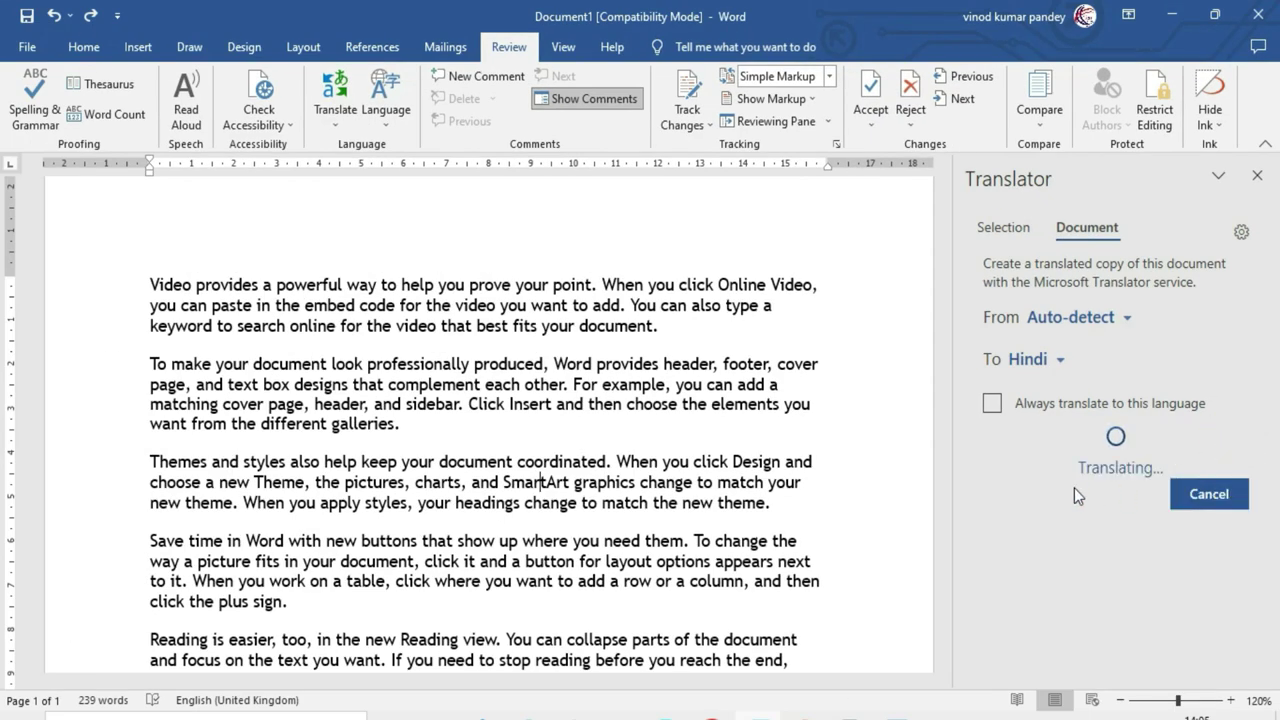
scroll(768, 617, down, 5)
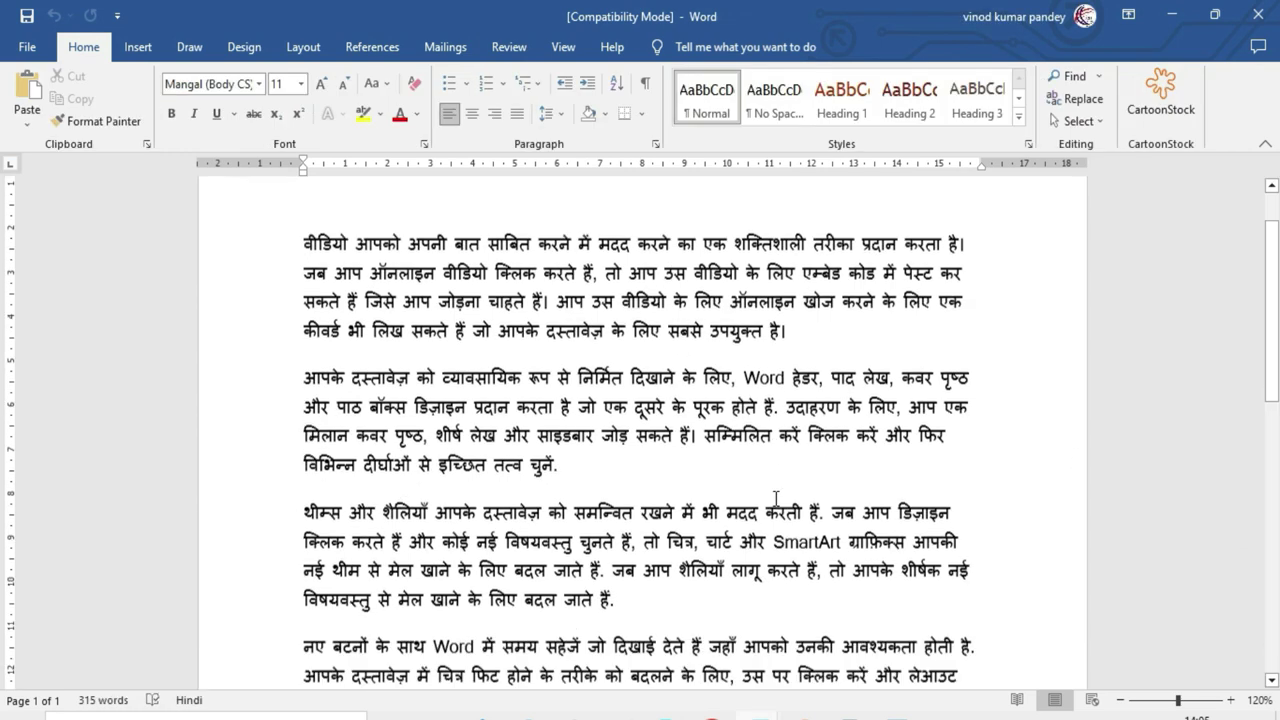
scroll(770, 560, down, 4)
scroll(774, 500, up, 4)
scroll(774, 500, up, 2)
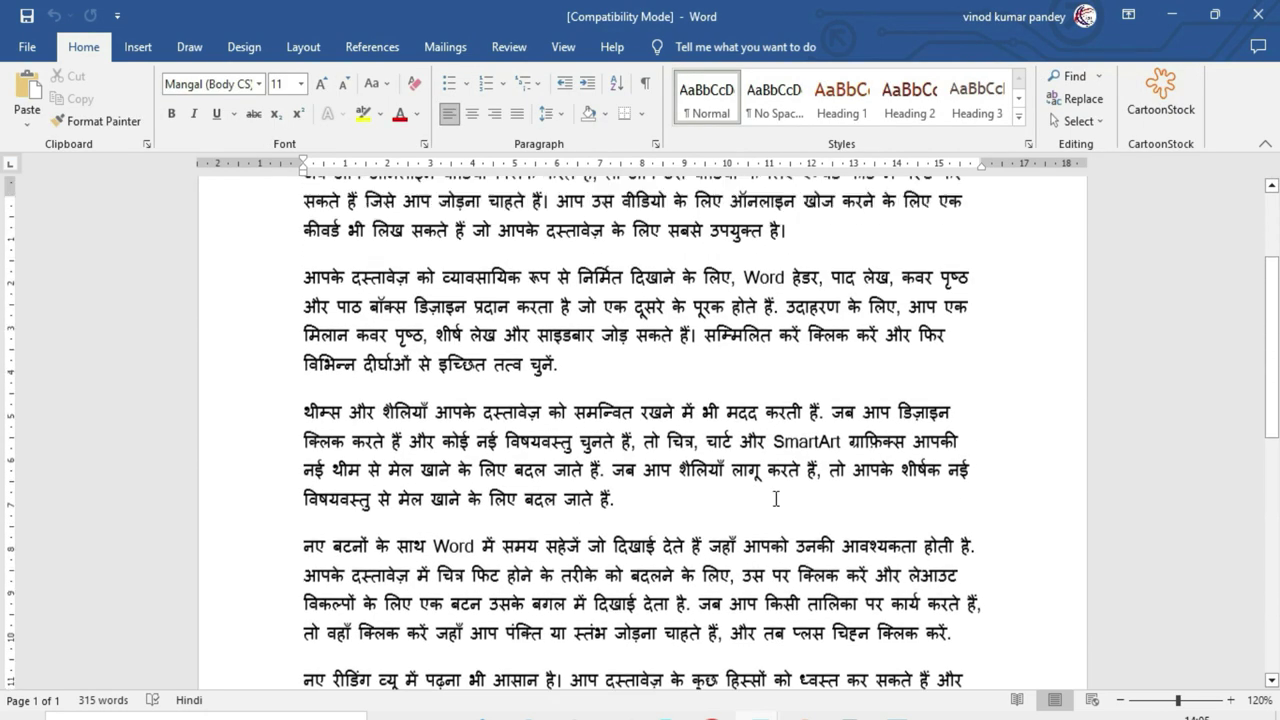
scroll(776, 497, up, 3)
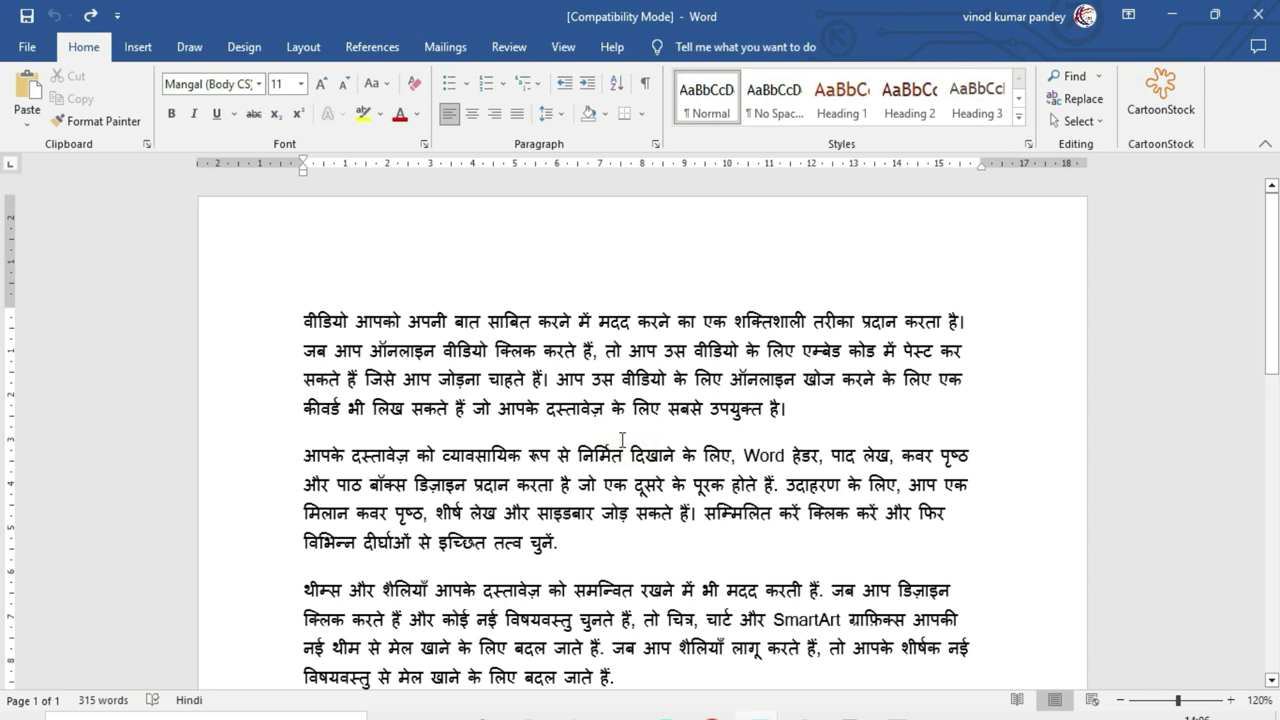
click(509, 47)
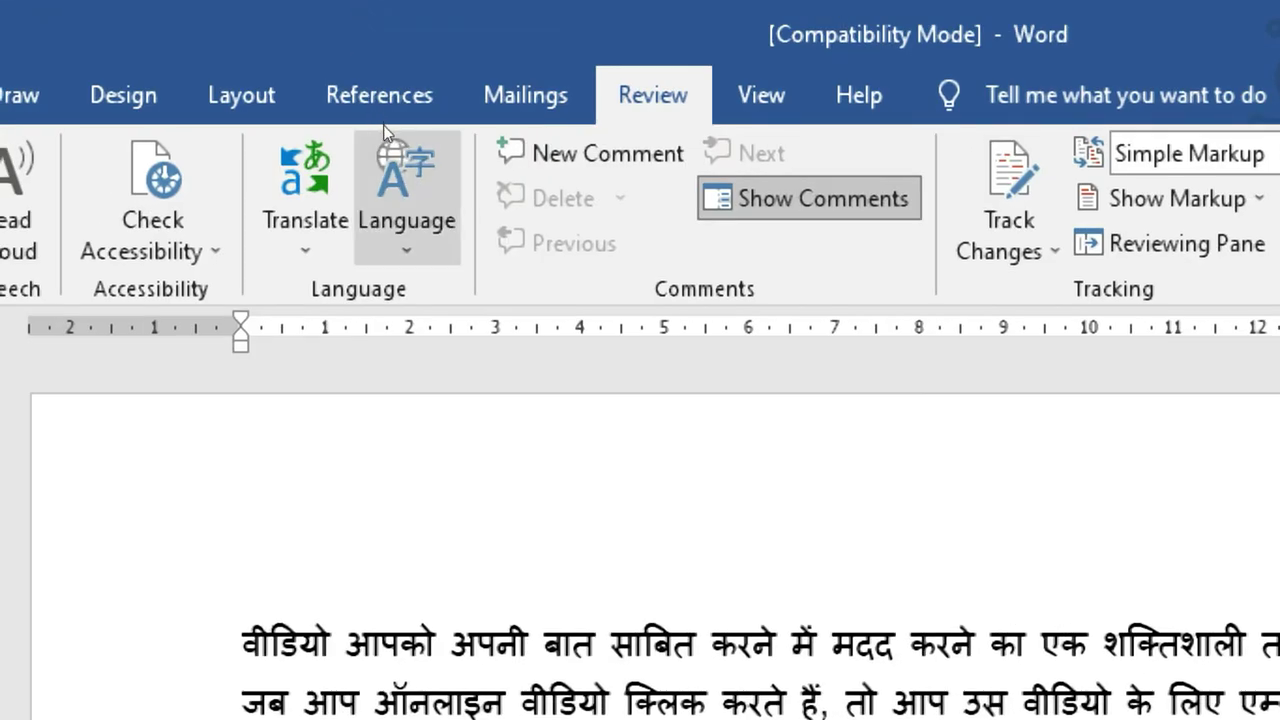
click(385, 130)
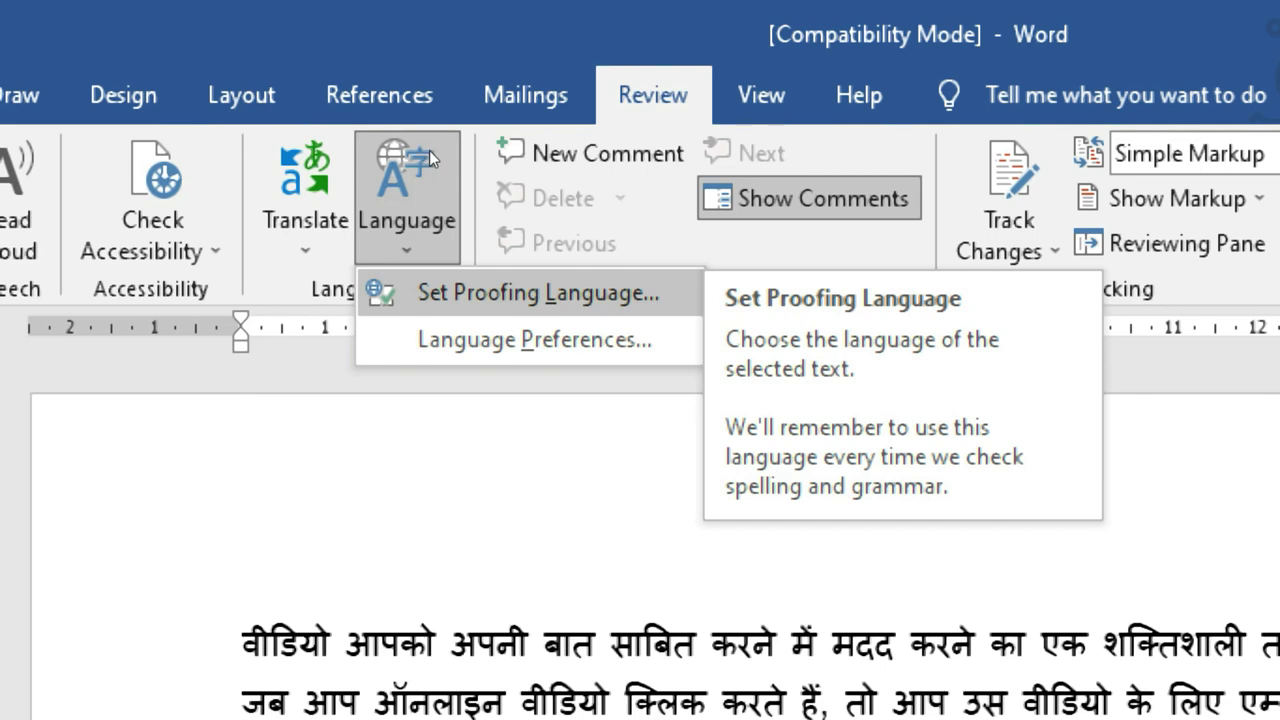
key(Return)
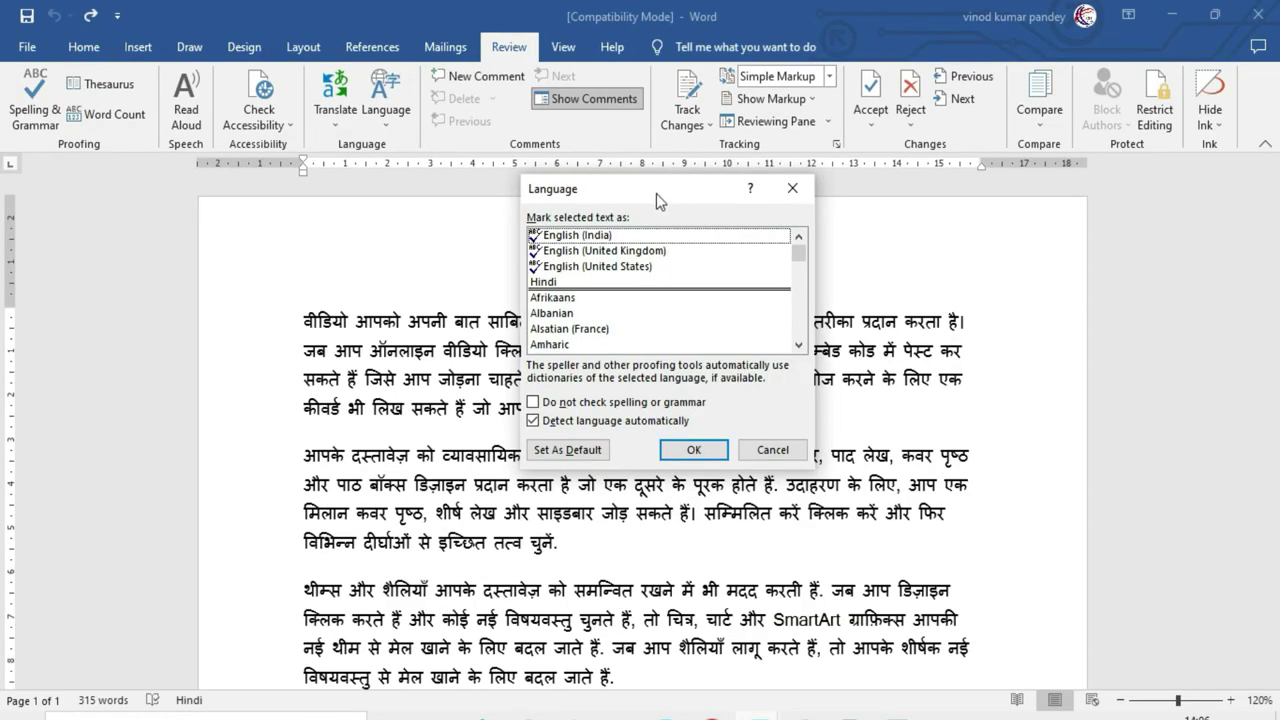
drag(653, 196, 591, 208)
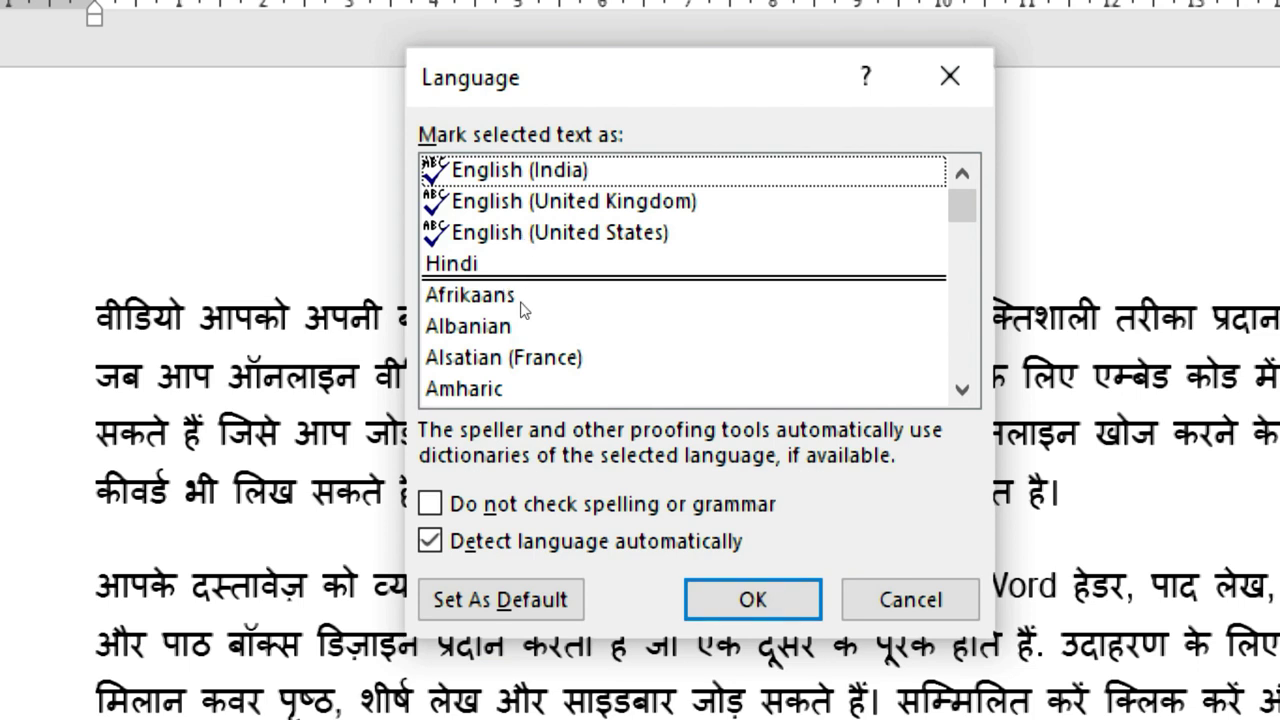
key(Down)
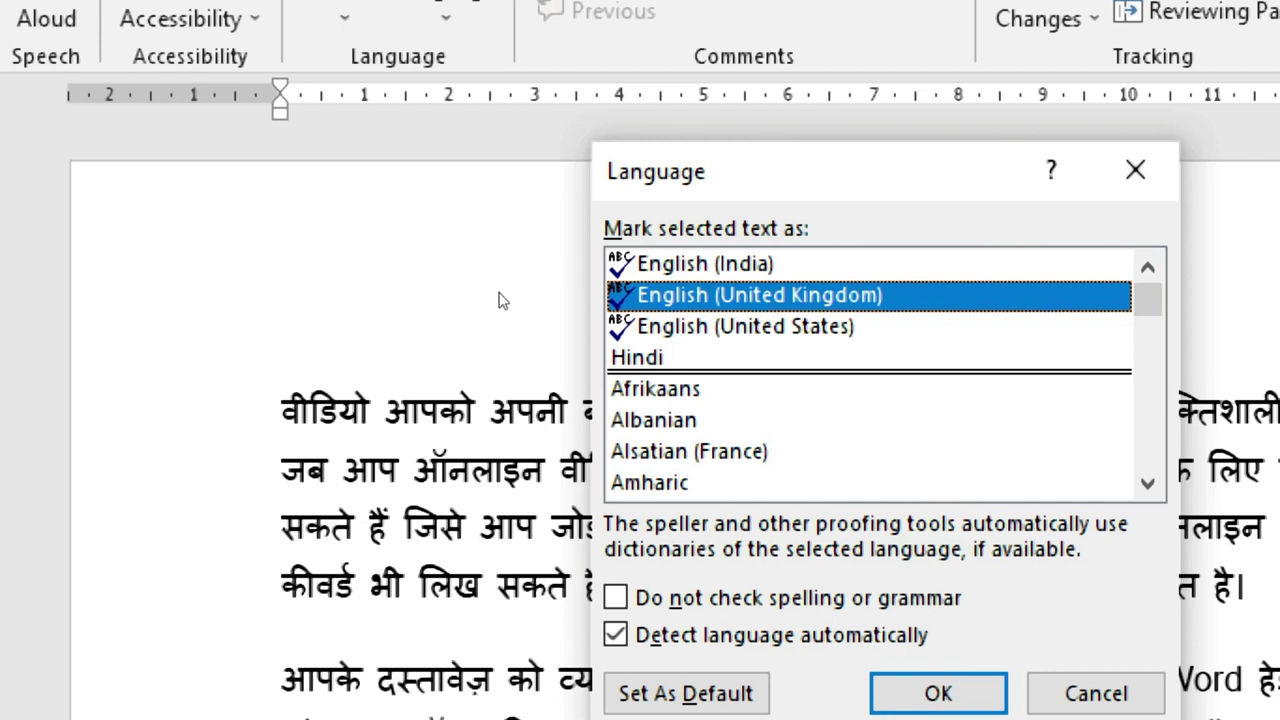
key(Down)
key(Down)
key(Tab)
key(Tab)
key(Tab)
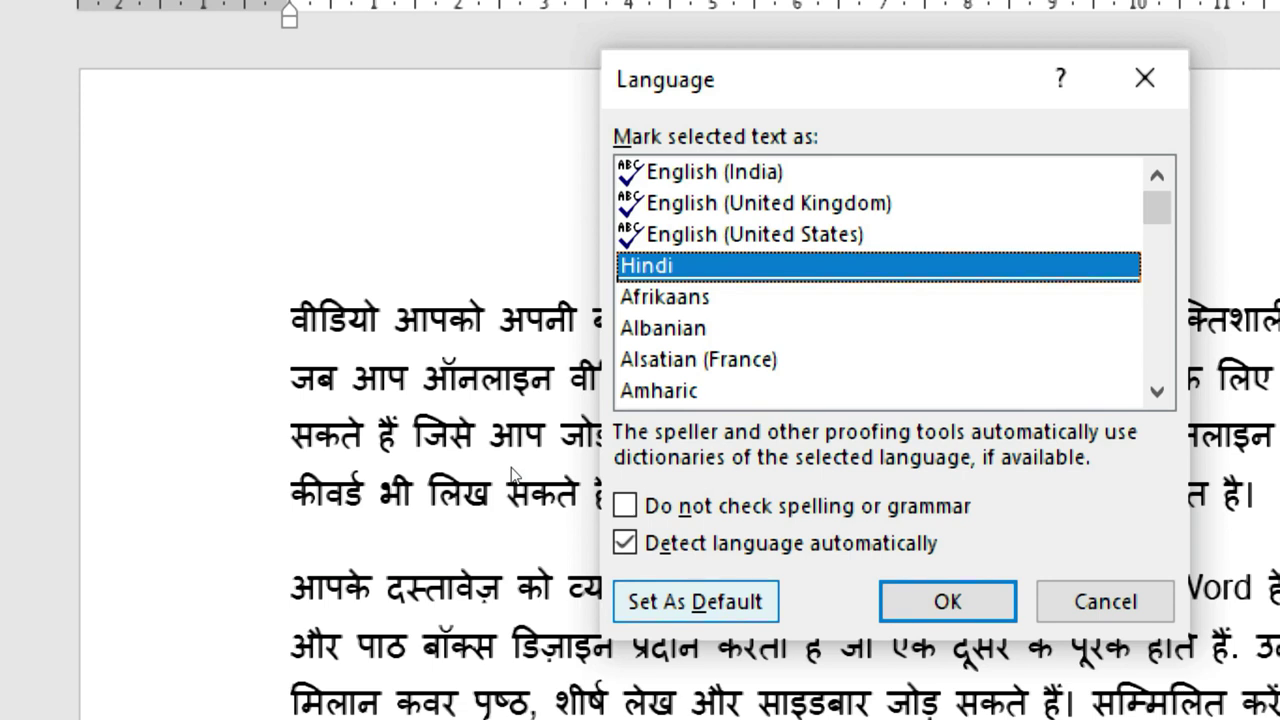
key(shift+Tab)
key(shift+Tab)
key(shift+Tab)
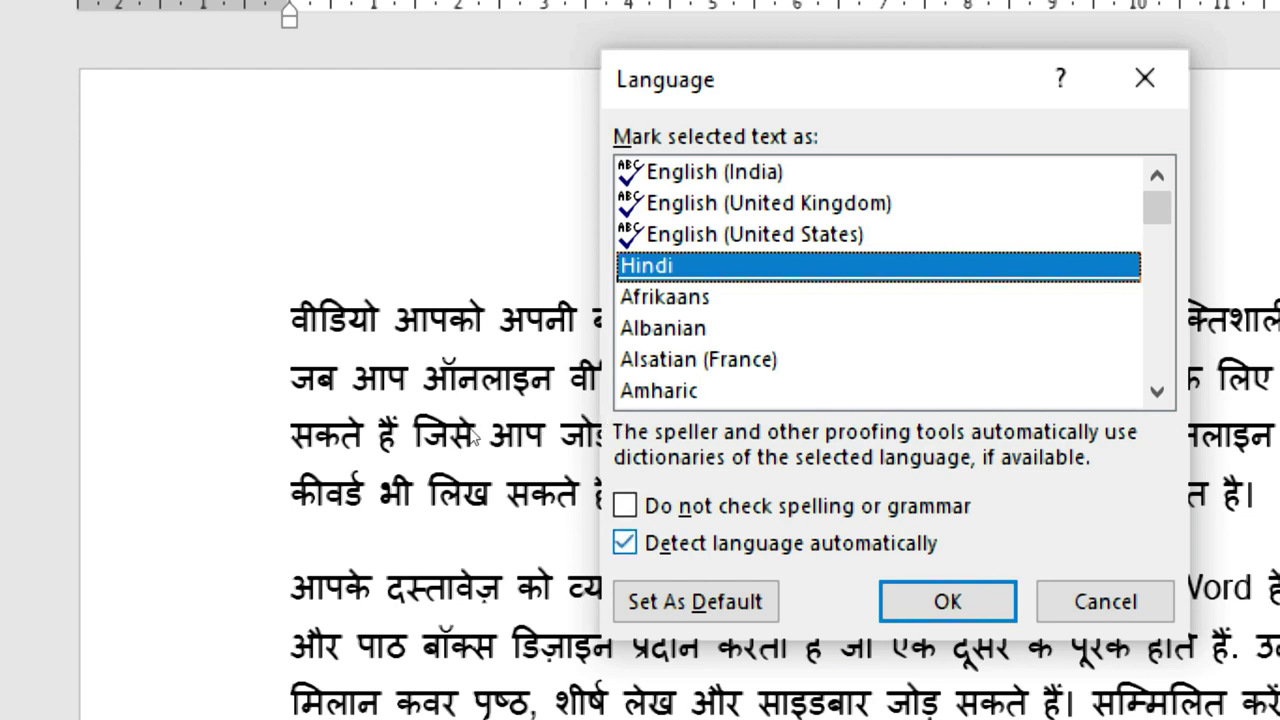
key(alt+n)
key(alt+n)
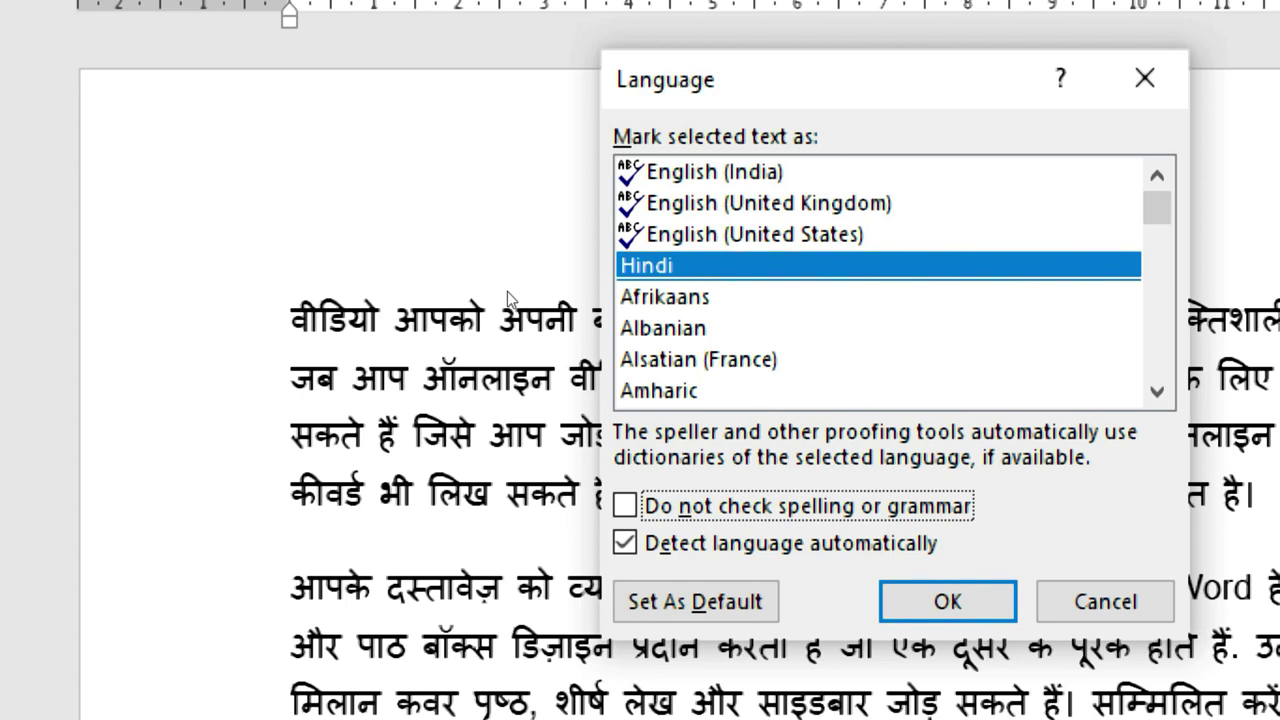
key(Tab)
click(468, 434)
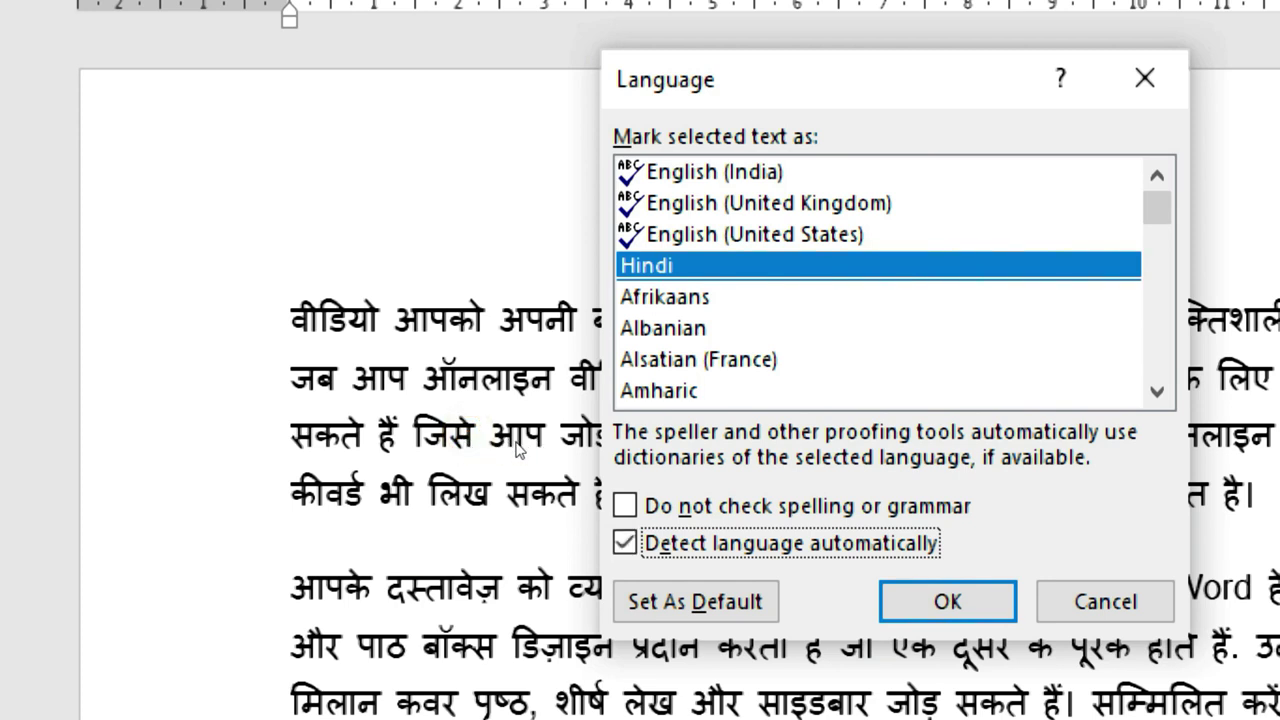
click(534, 443)
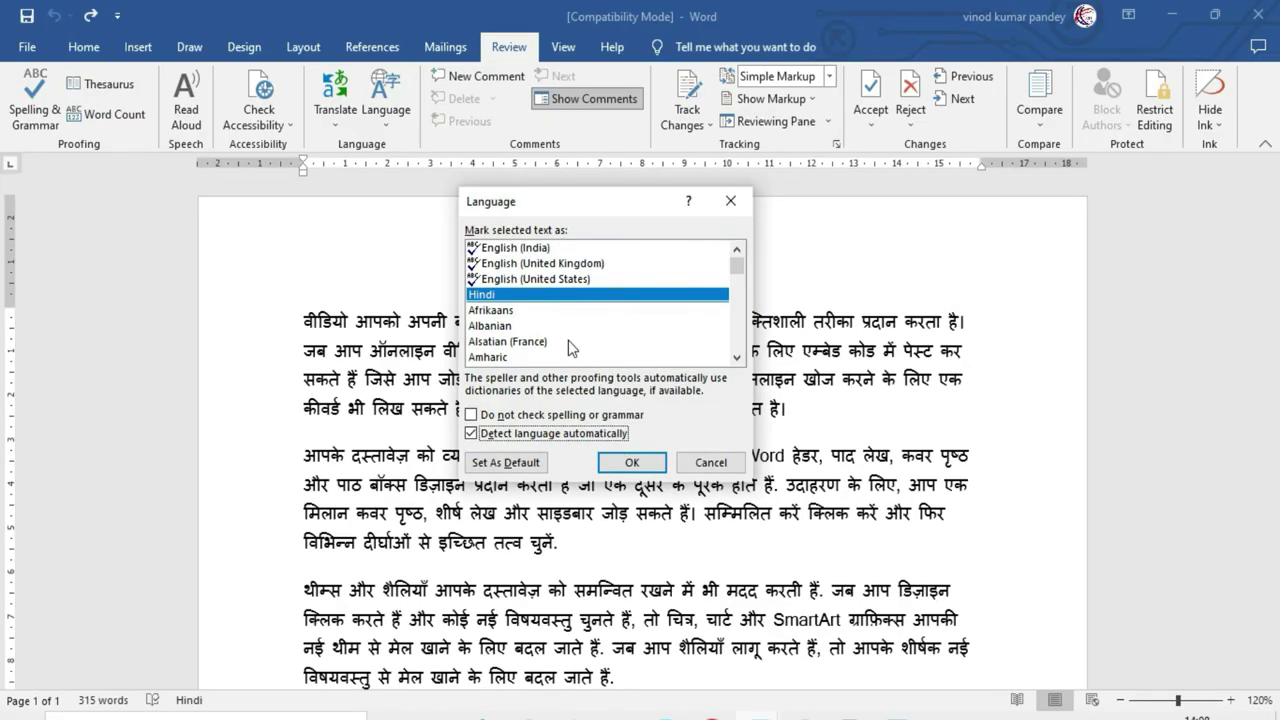
click(712, 468)
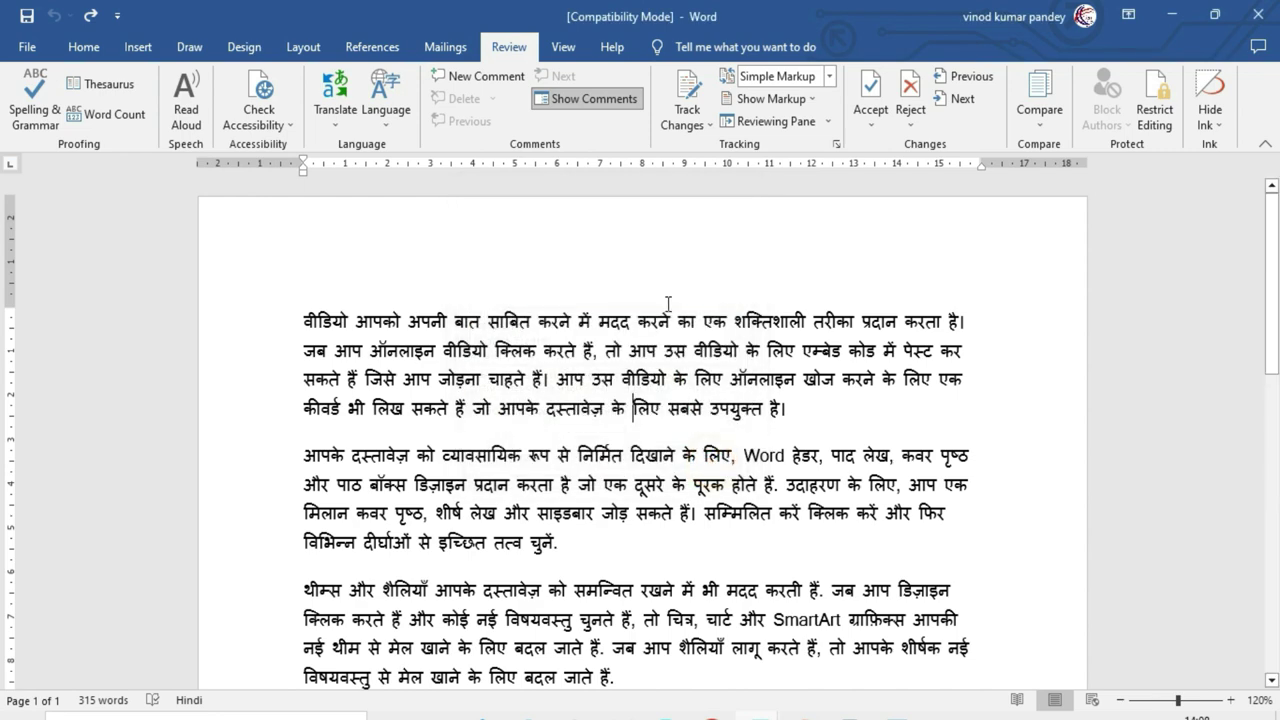
click(390, 120)
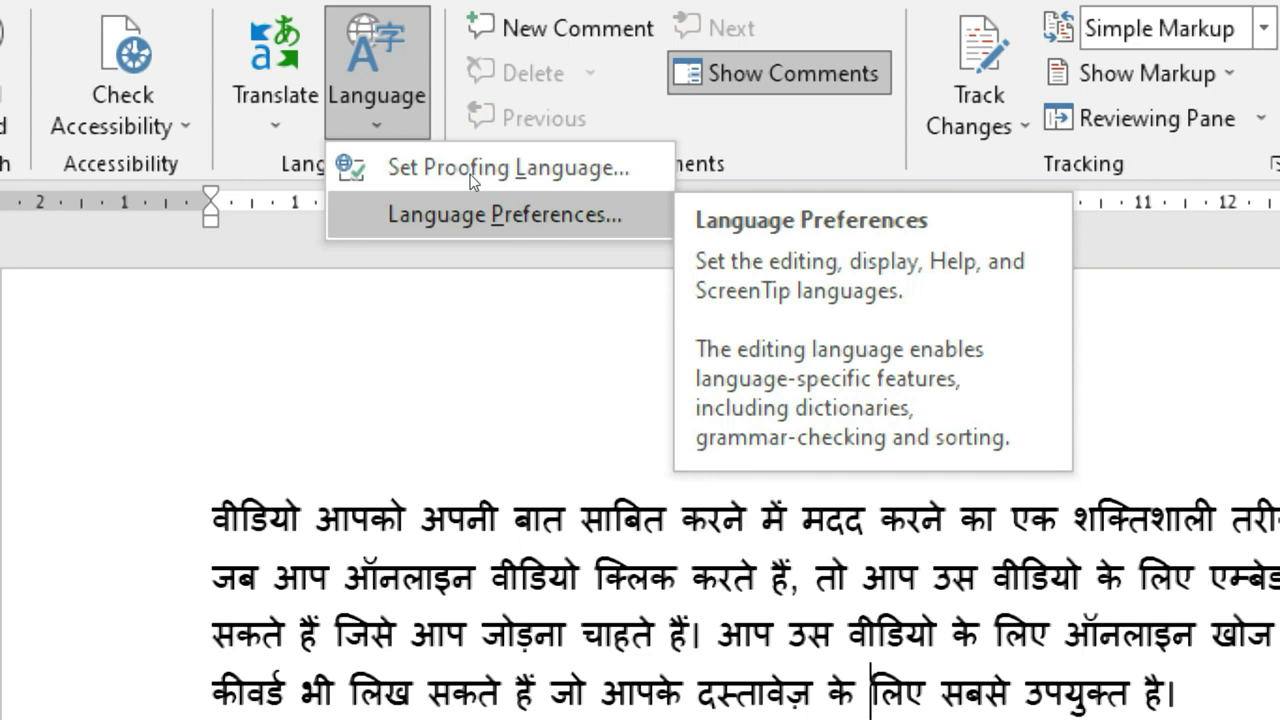
key(Return)
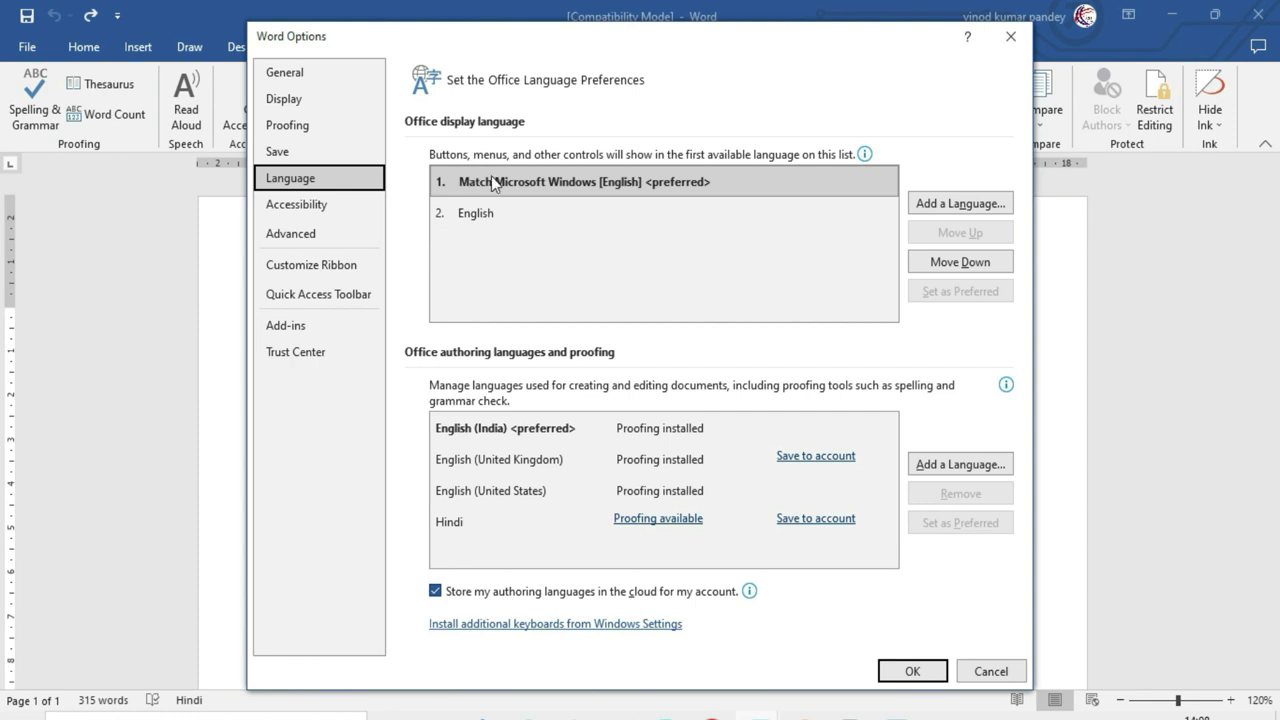
click(491, 176)
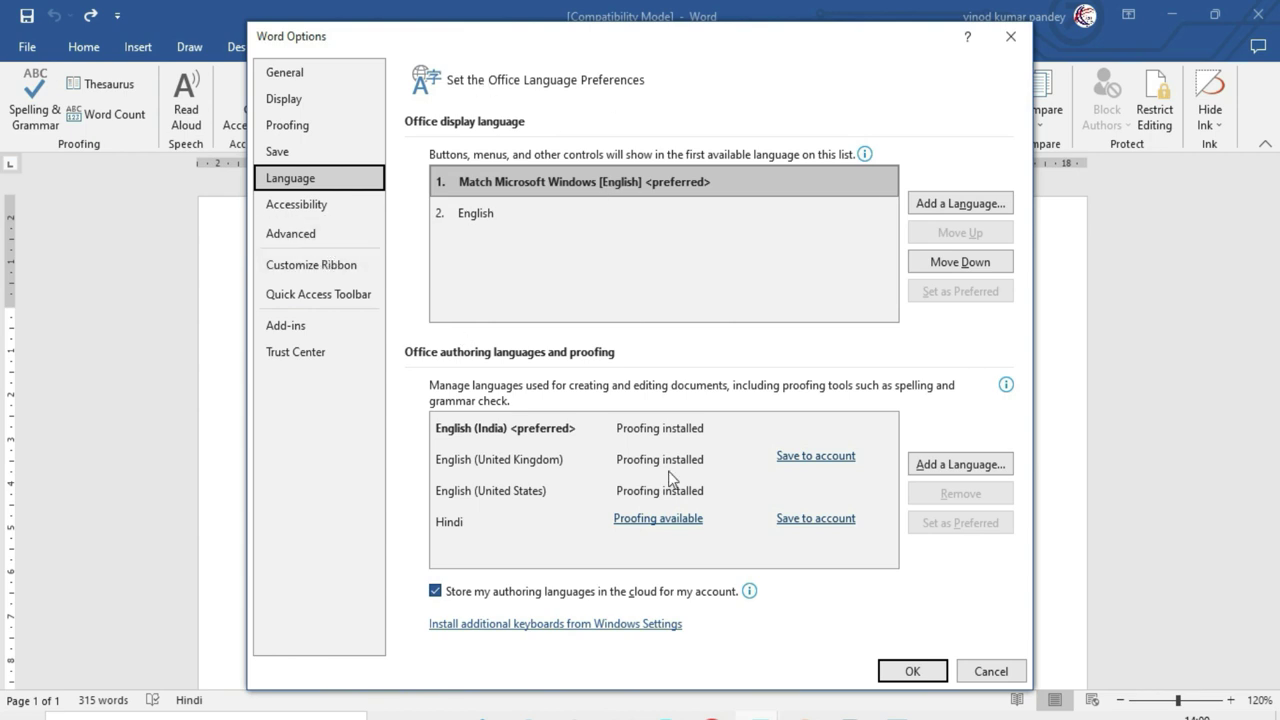
click(994, 672)
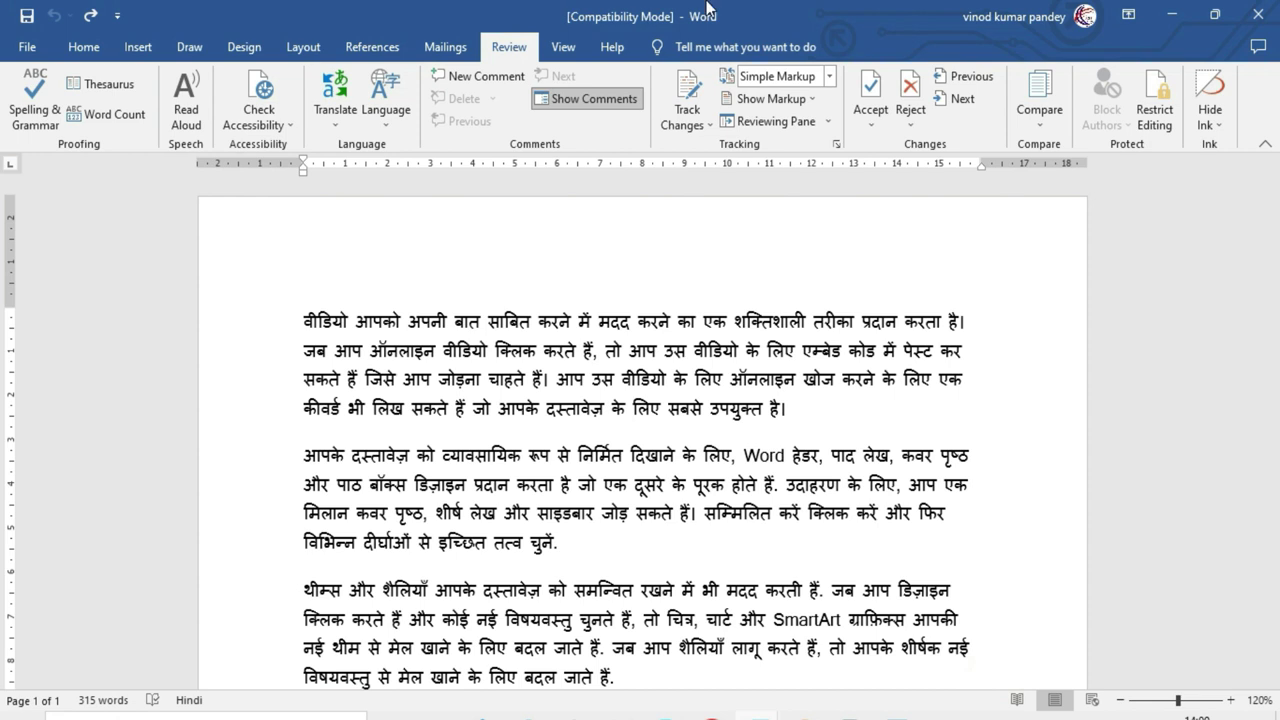
Open Office Language Preferences from the Review tab's Language menu
click(86, 48)
click(135, 50)
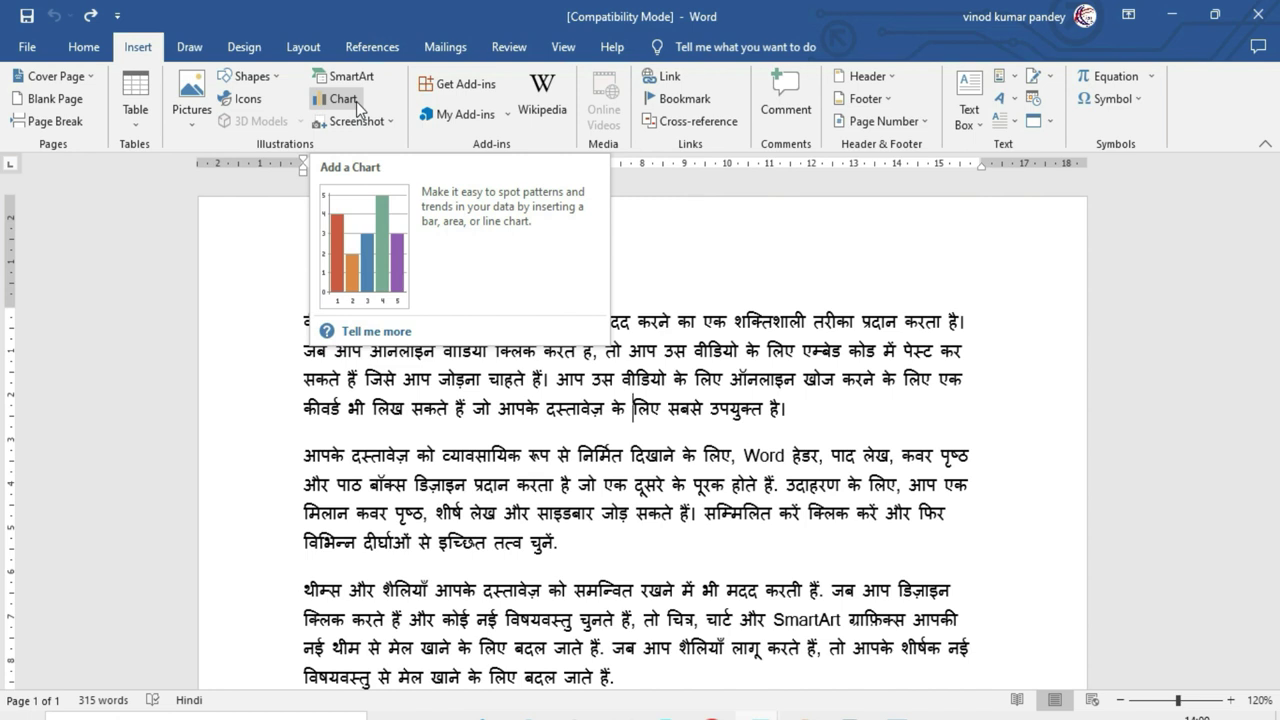
click(522, 50)
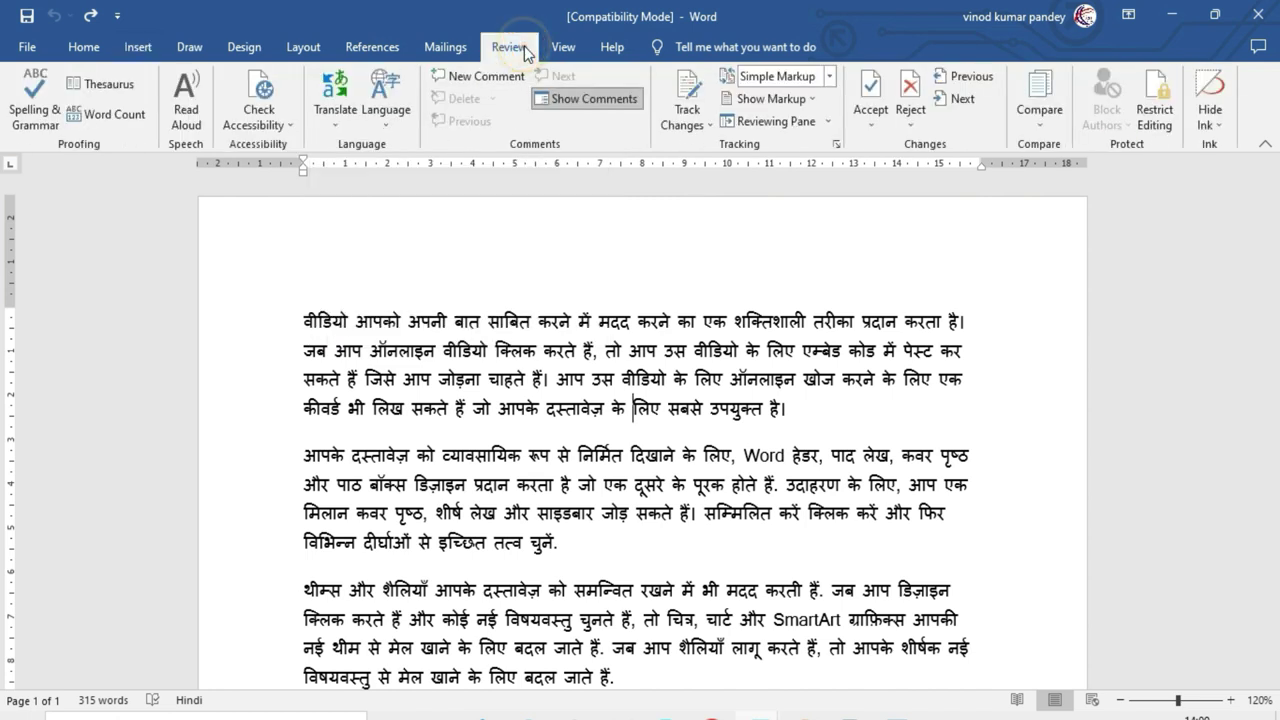
click(386, 118)
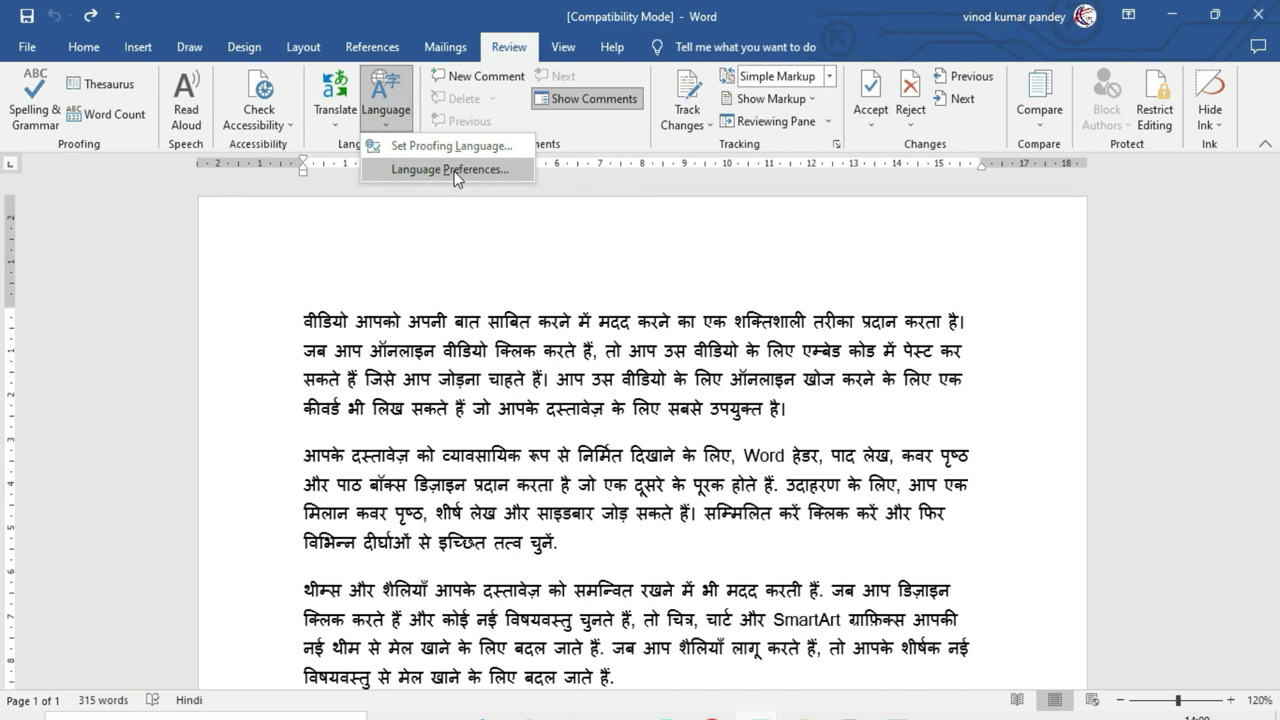
click(456, 172)
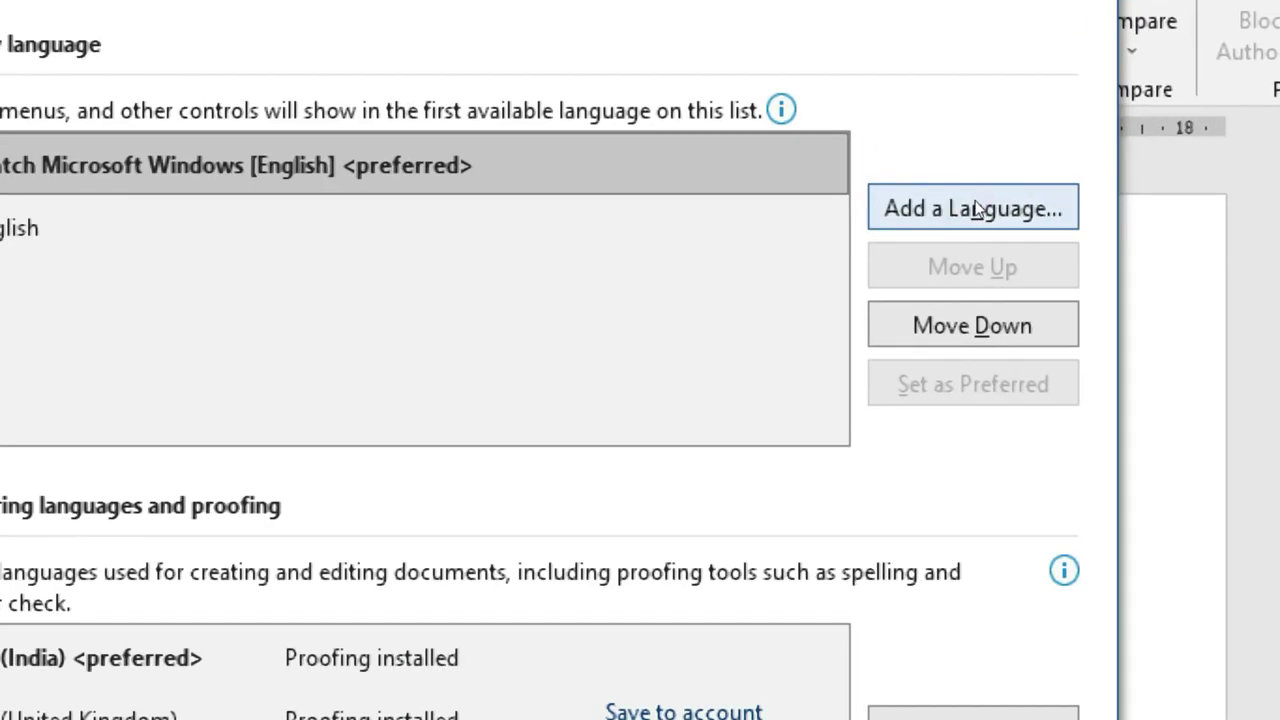
click(977, 208)
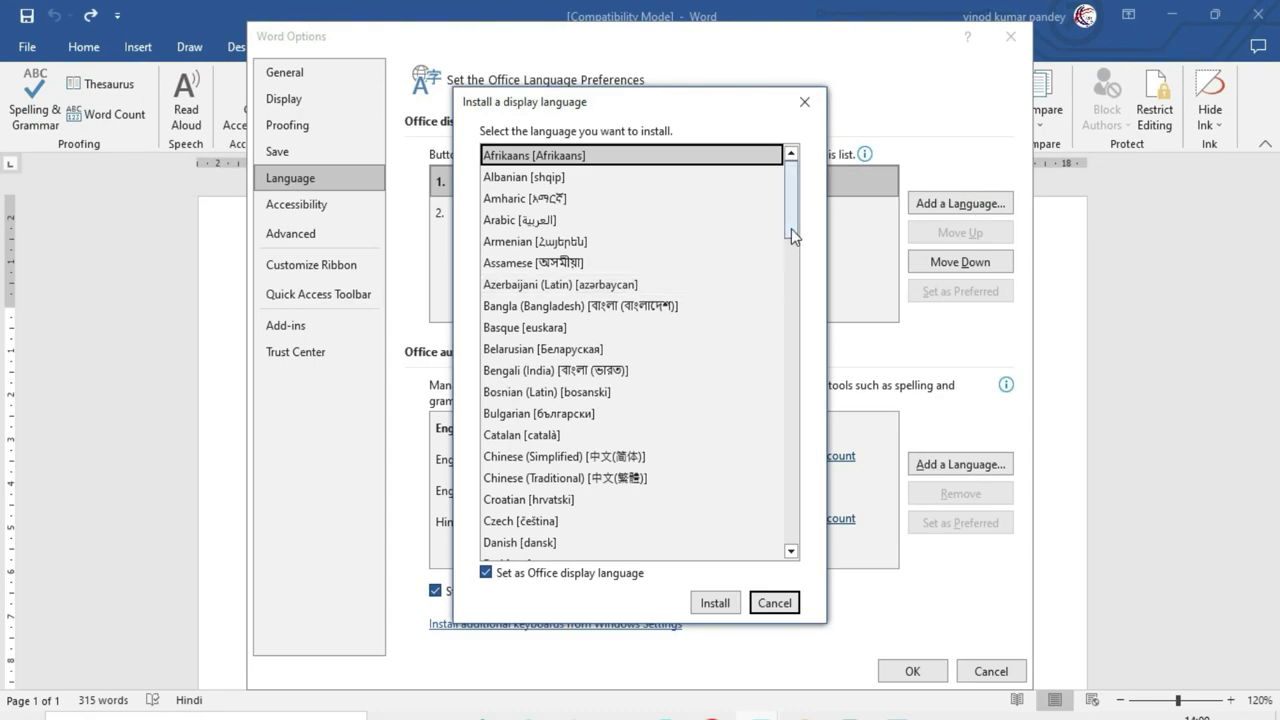
mouse_move(791, 228)
mouse_down()
mouse_move(767, 548)
mouse_move(757, 198)
mouse_up()
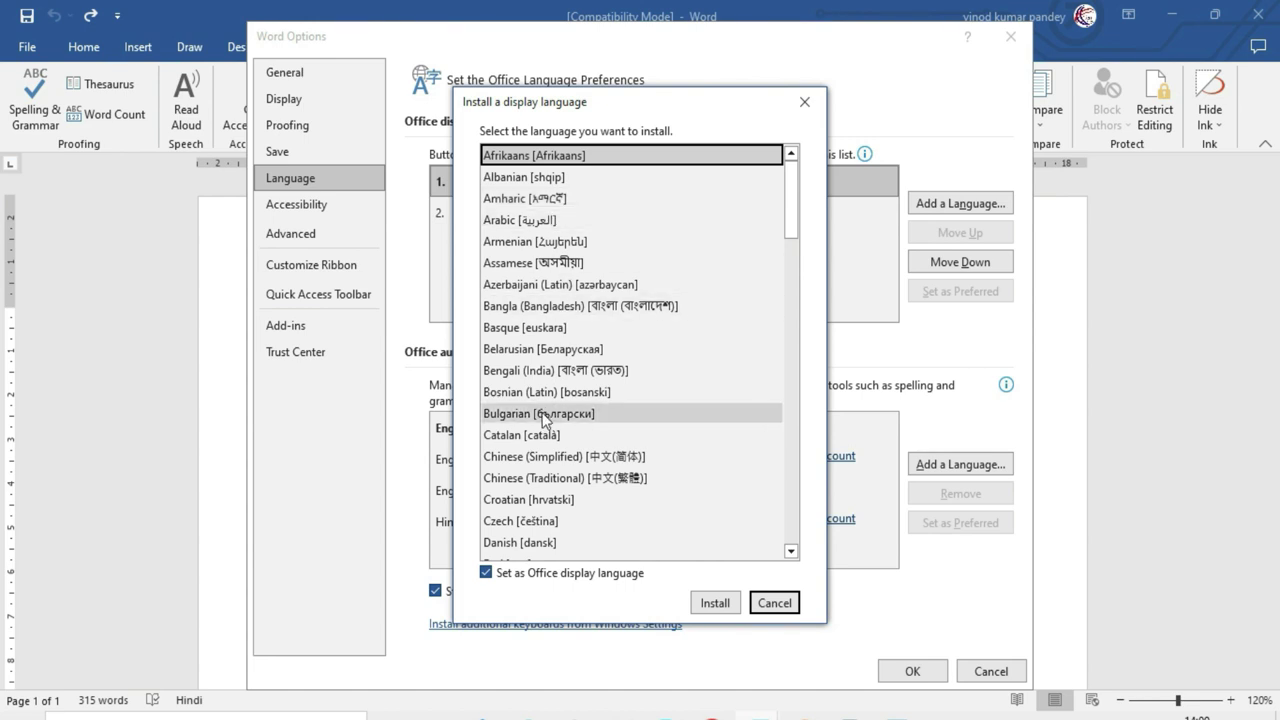
scroll(545, 420, down, 4)
scroll(545, 420, down, 1)
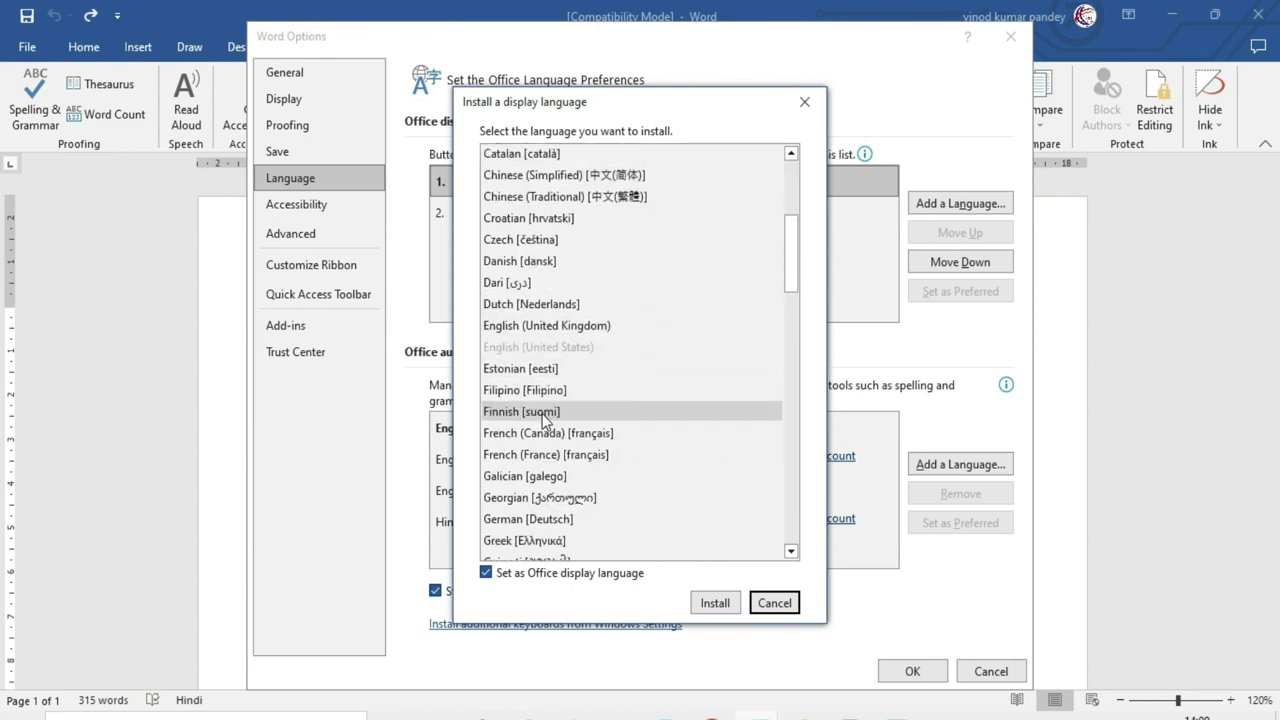
click(522, 242)
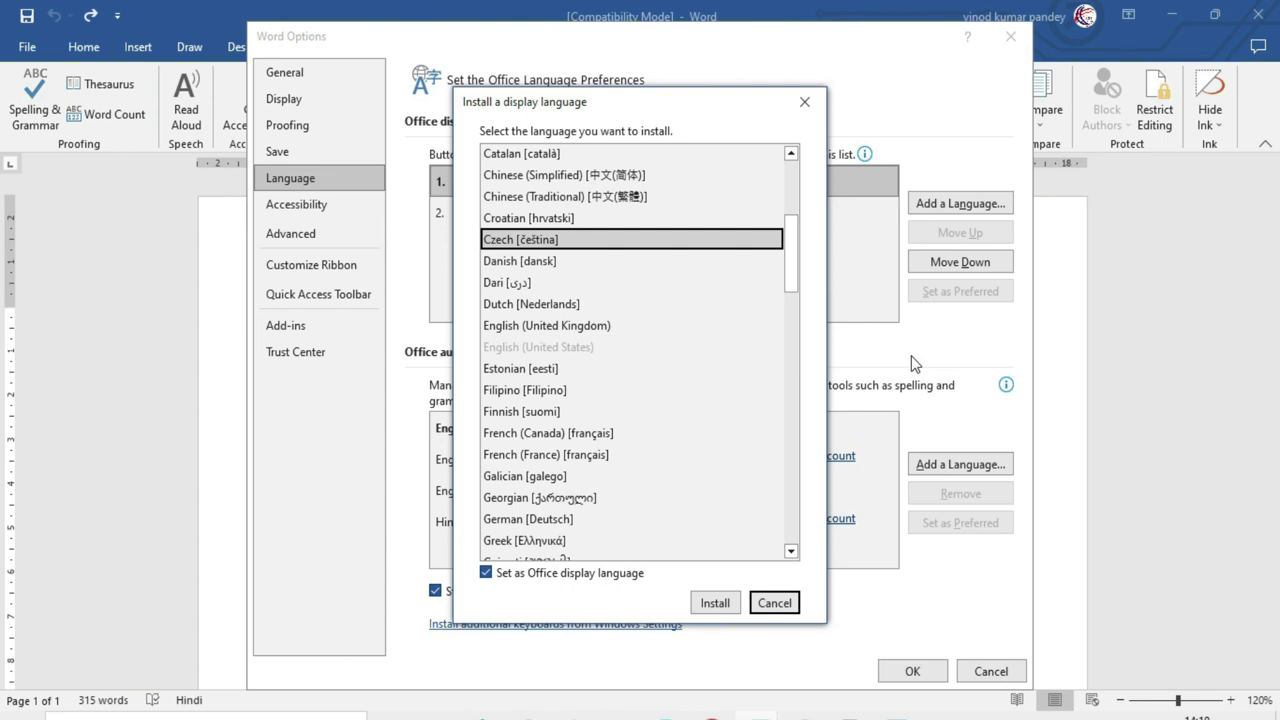
click(776, 605)
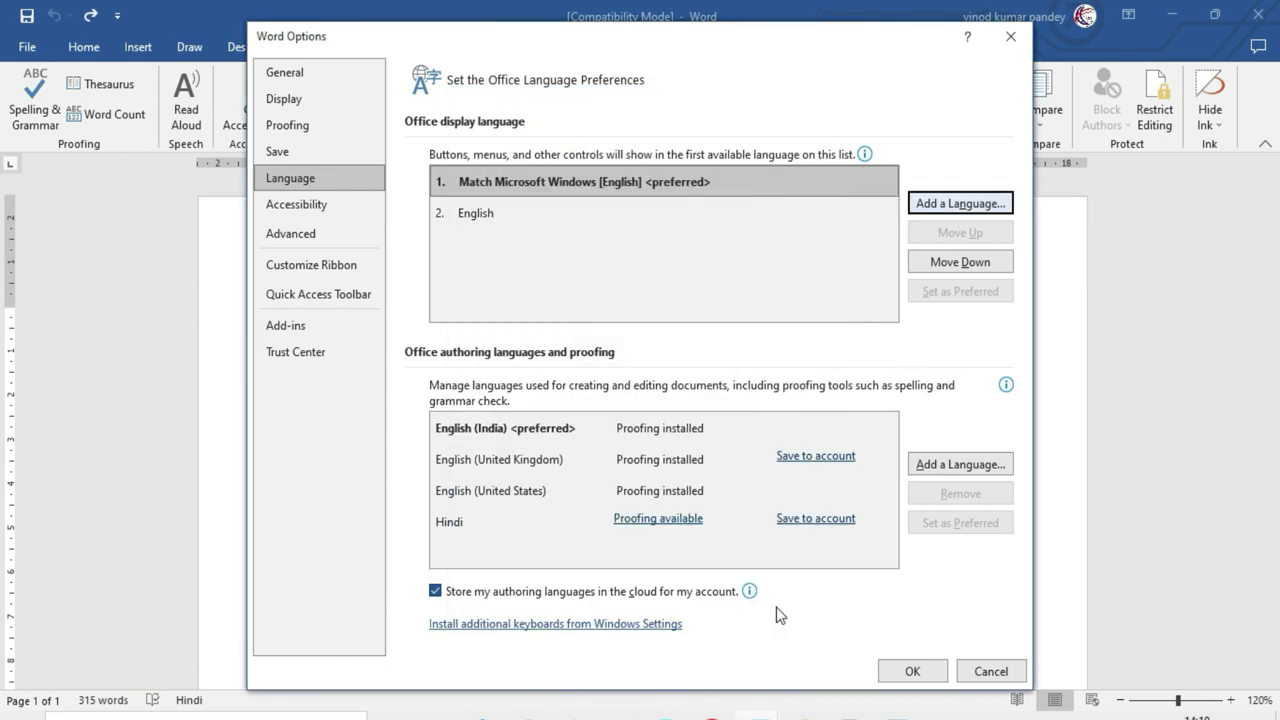